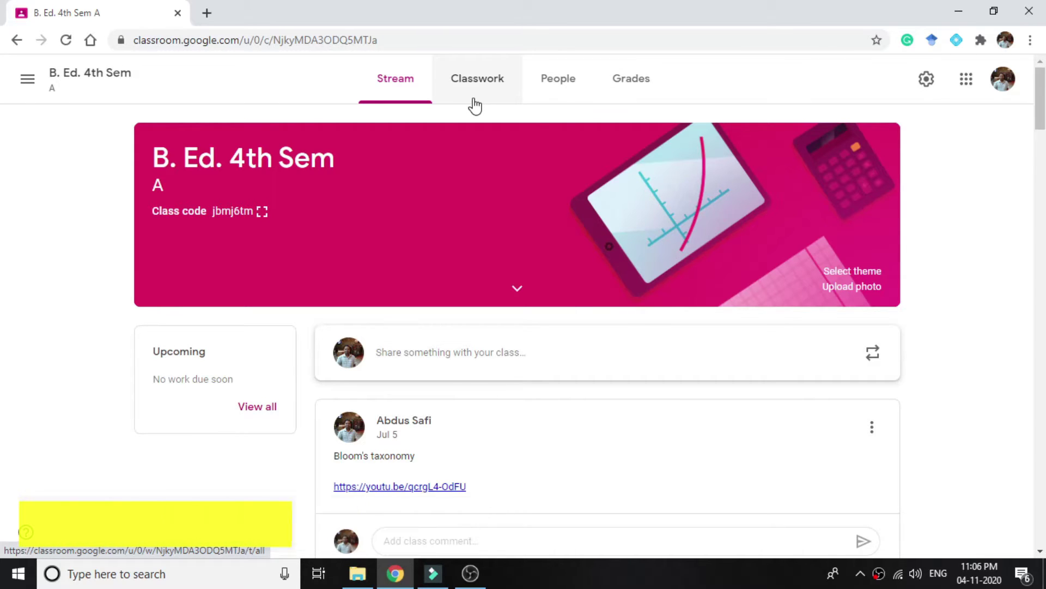
- Start a new material in the class's classwork and title it "Info Savvy Skills"
left_click(475, 104)
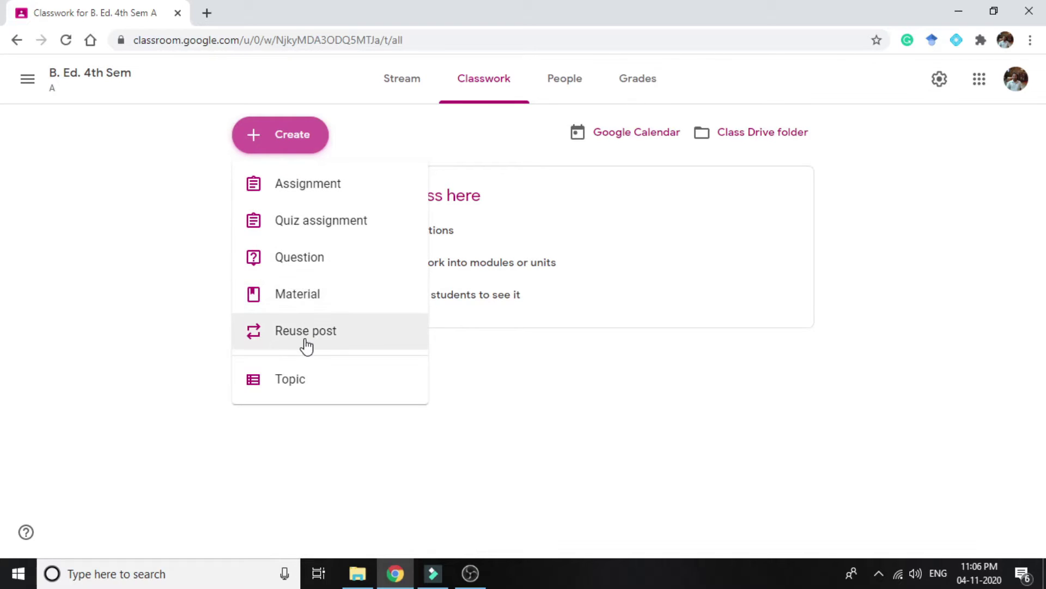
left_click(317, 299)
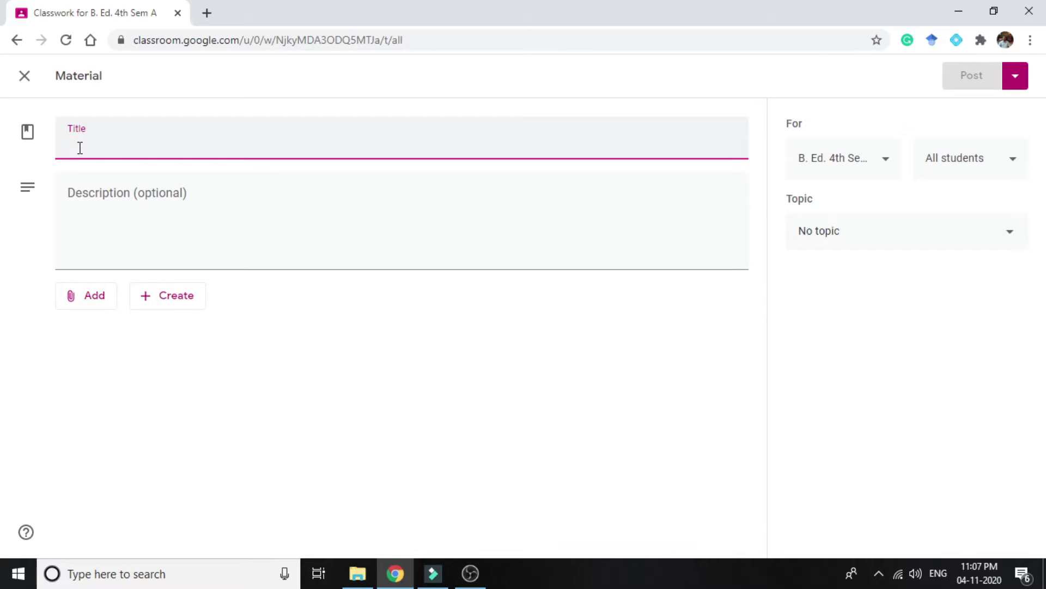
type("Info Sa")
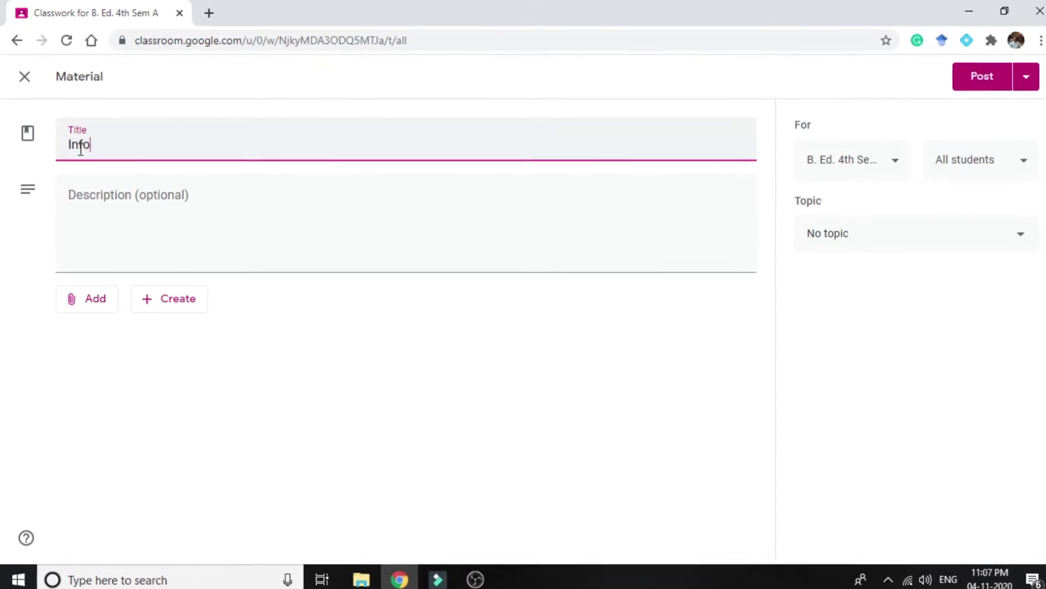
type("vvy Ski")
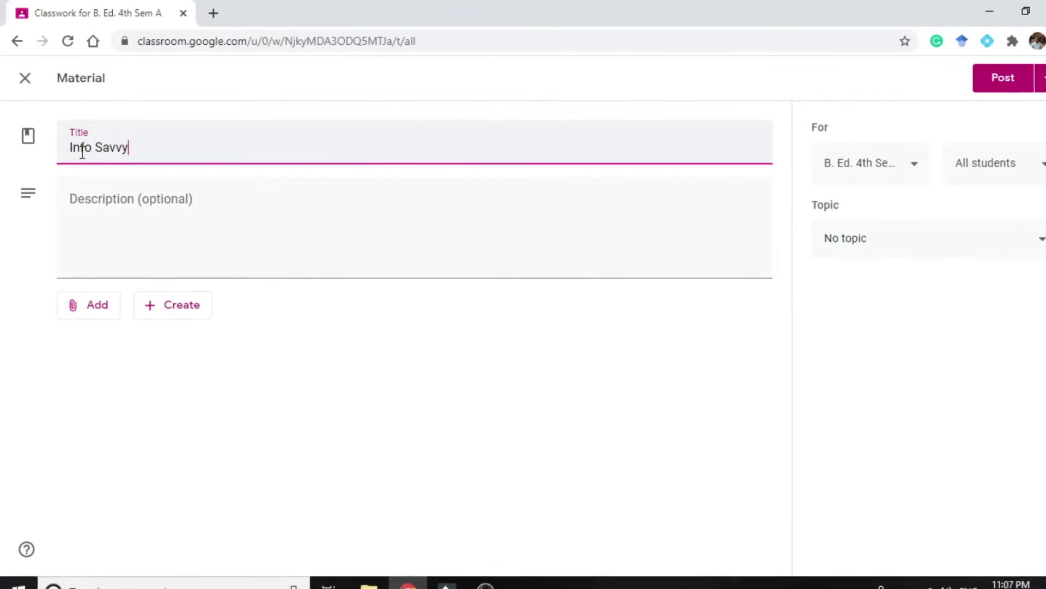
type("lls")
- Enter the material's description "Please view this material for preparation"
left_click(60, 222)
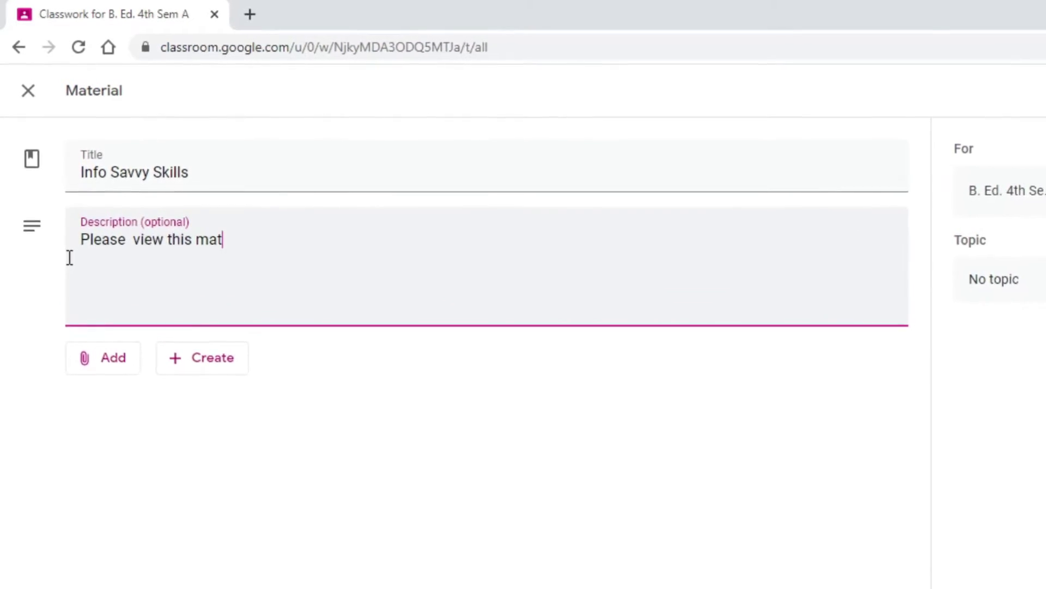
type("erial fo")
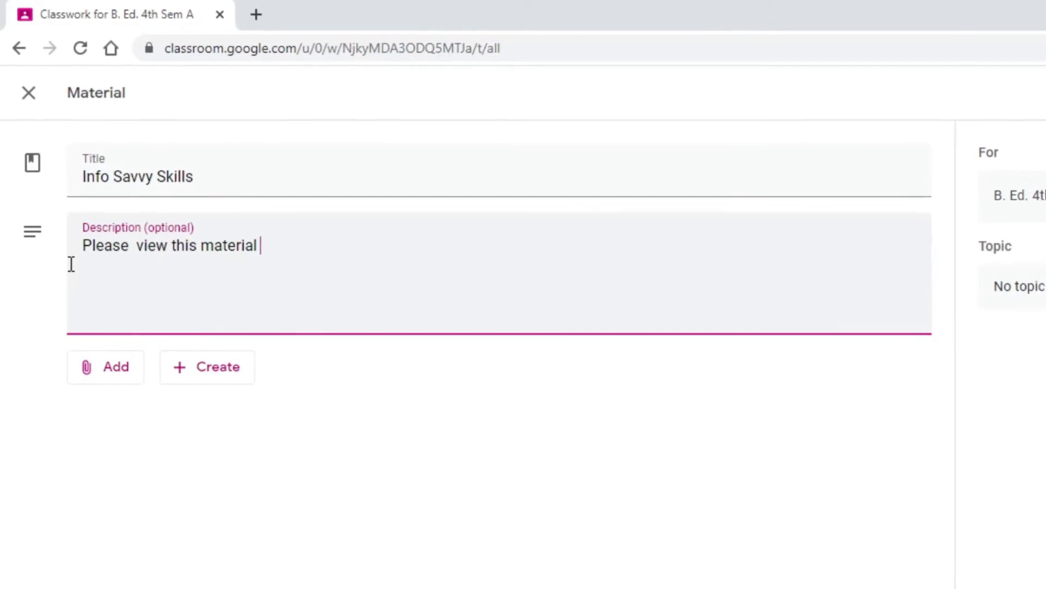
type("r prepar")
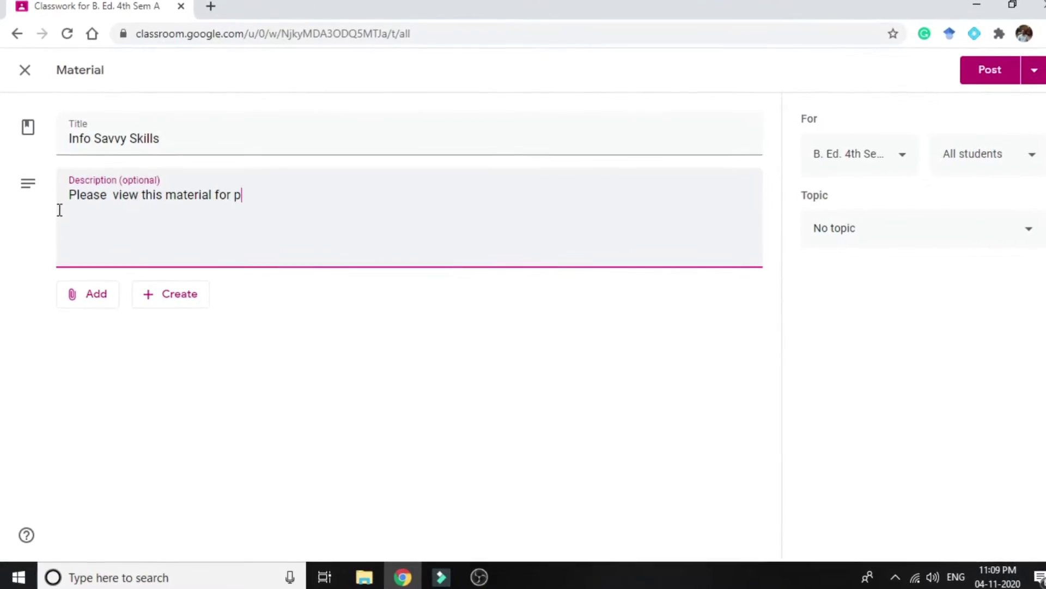
type("ation")
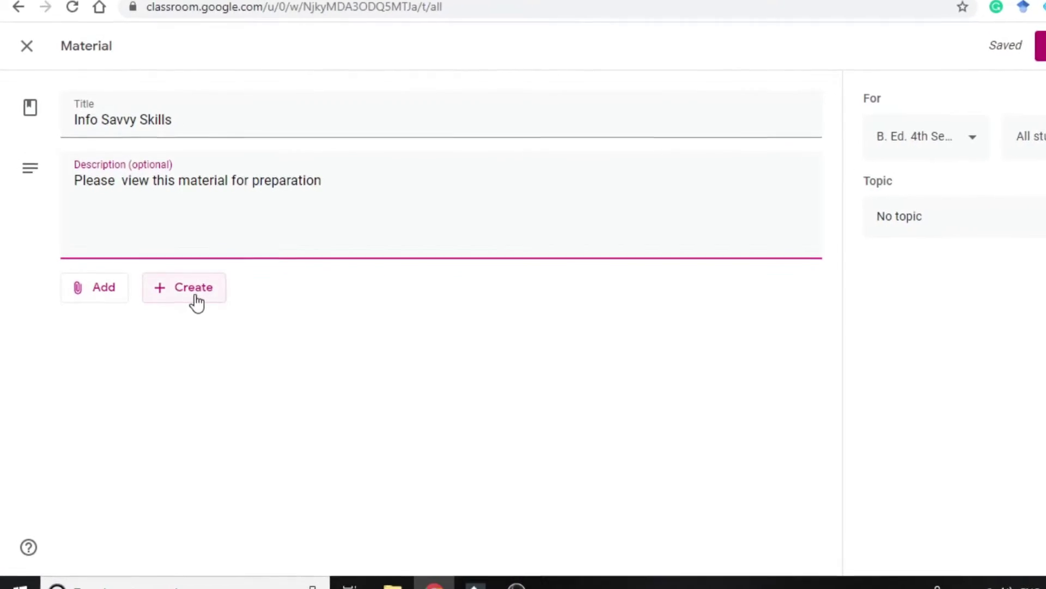
- Search YouTube for "Info Savvy Skills" and attach the video "Info Savvy Skills || tsin-eng" to the material
left_click(168, 292)
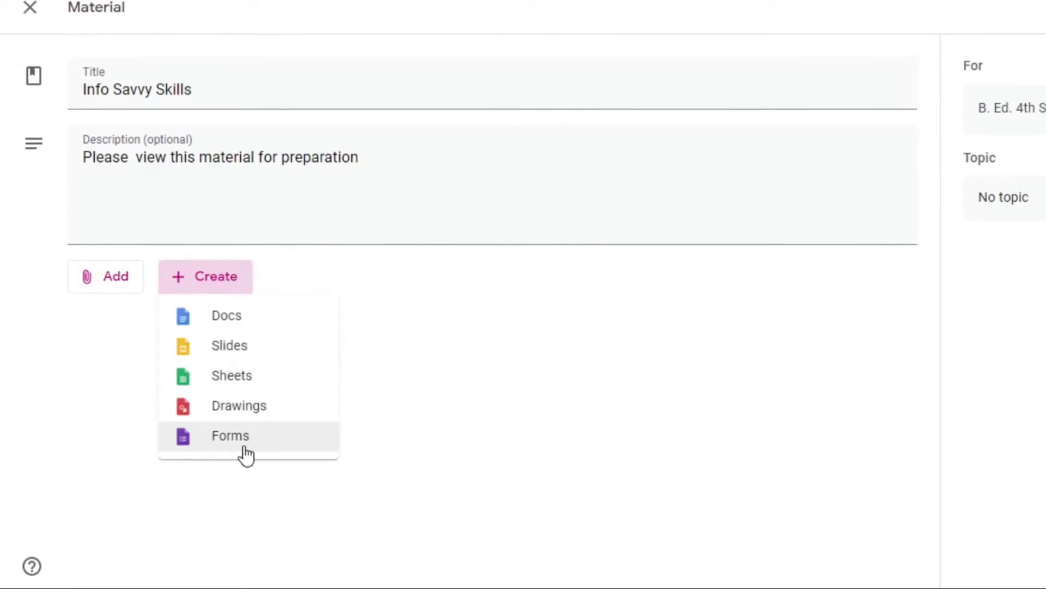
left_click(123, 278)
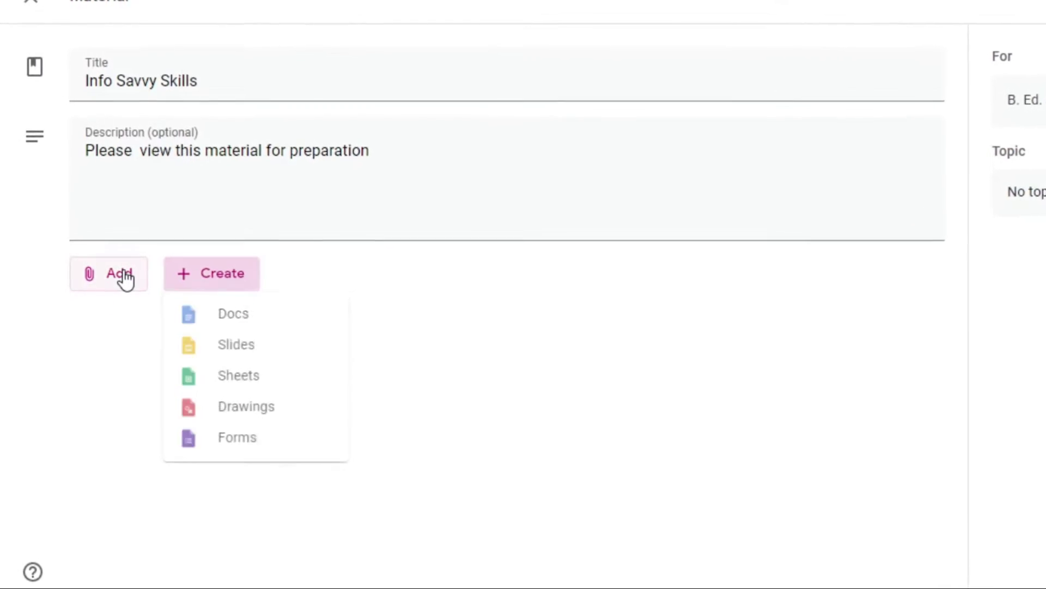
left_click(127, 278)
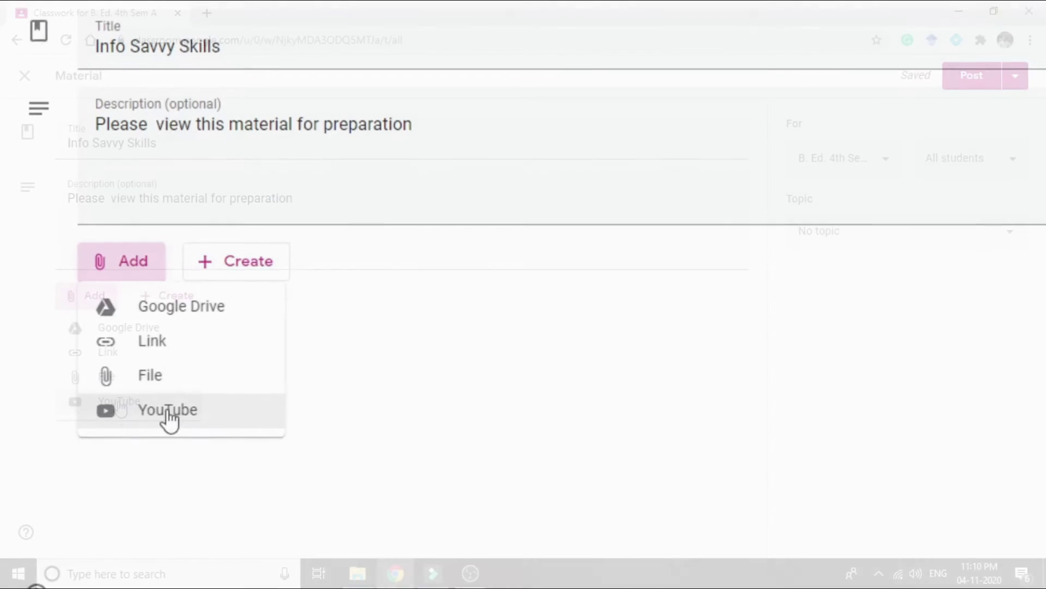
left_click(168, 411)
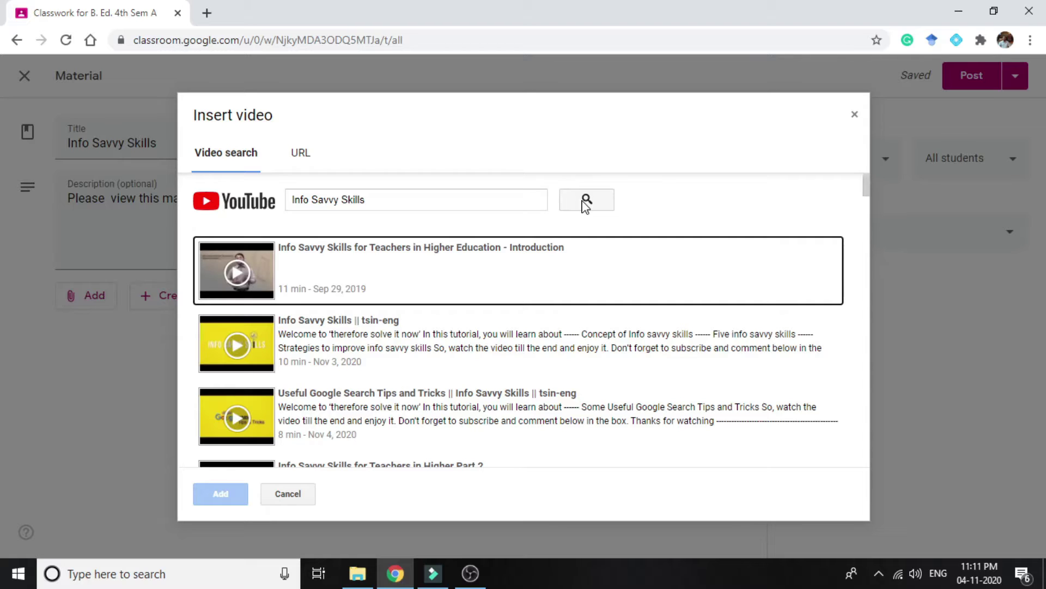
left_click(322, 331)
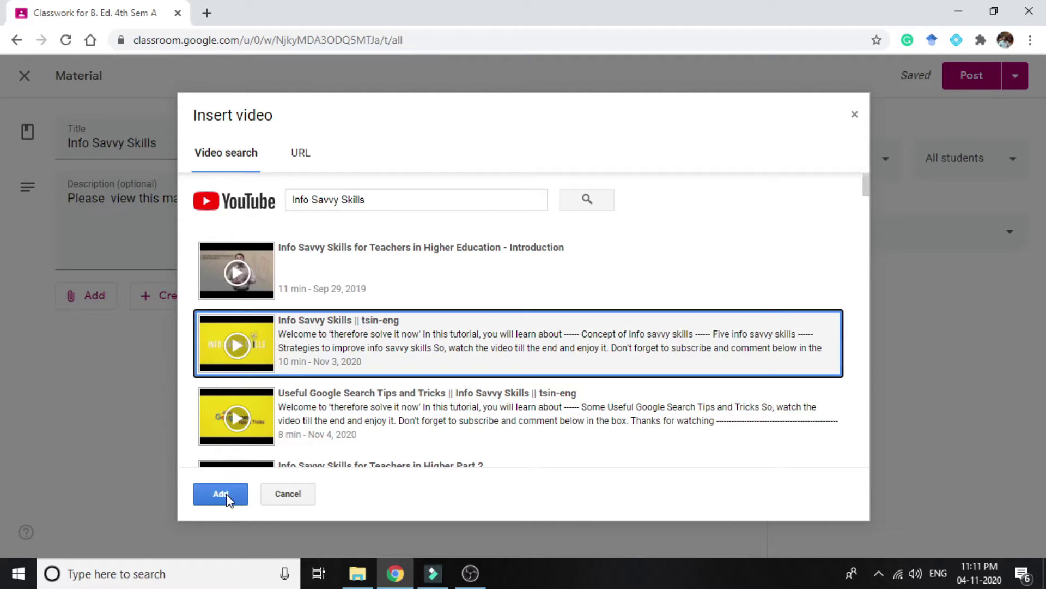
left_click(221, 495)
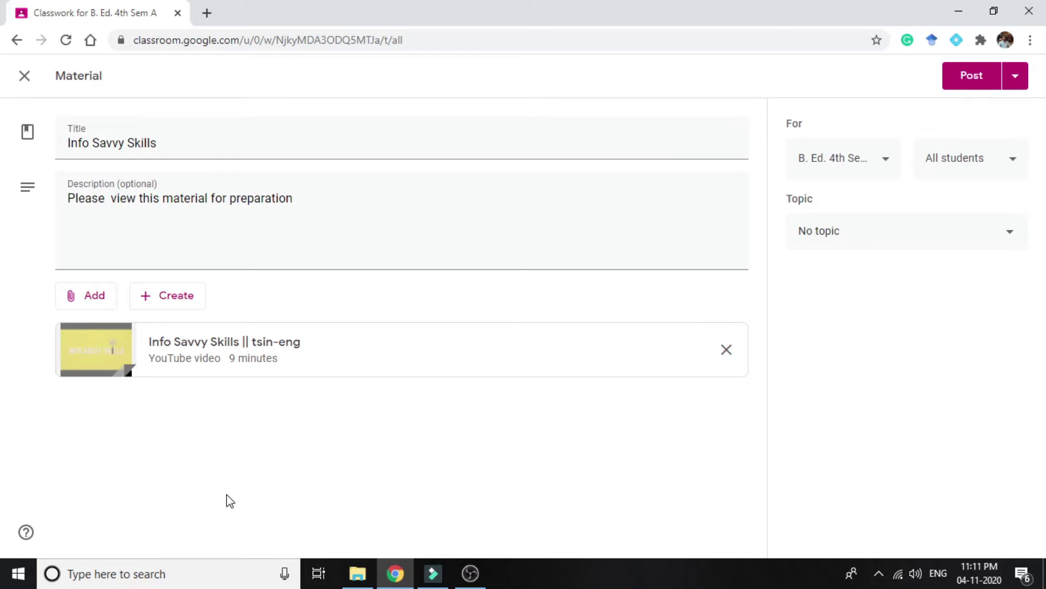
- Review which classes and students the material can be assigned to, leaving the selection unchanged
left_click(880, 180)
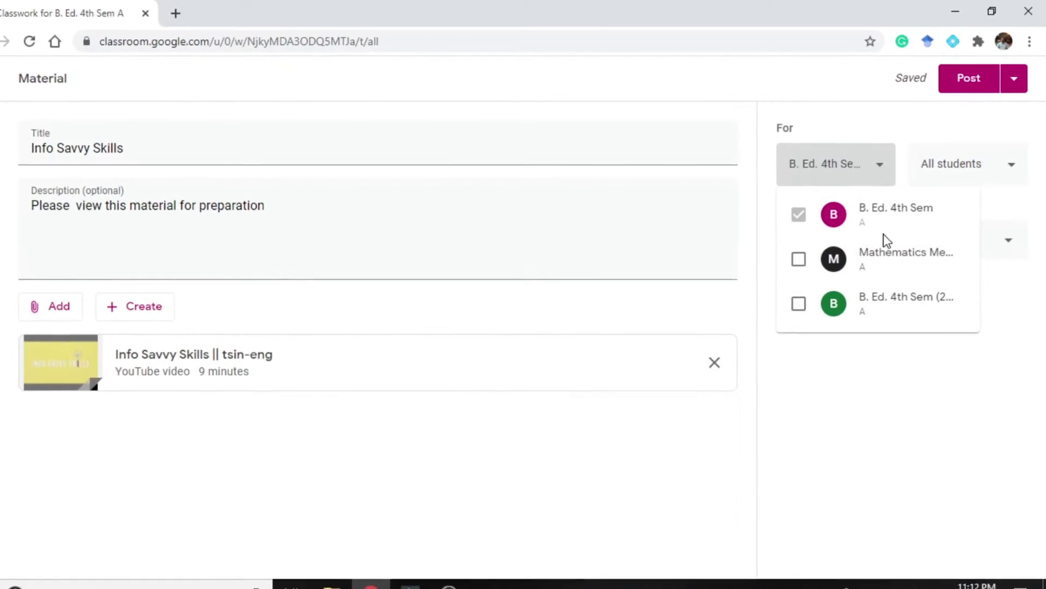
left_click(1007, 167)
left_click(1008, 167)
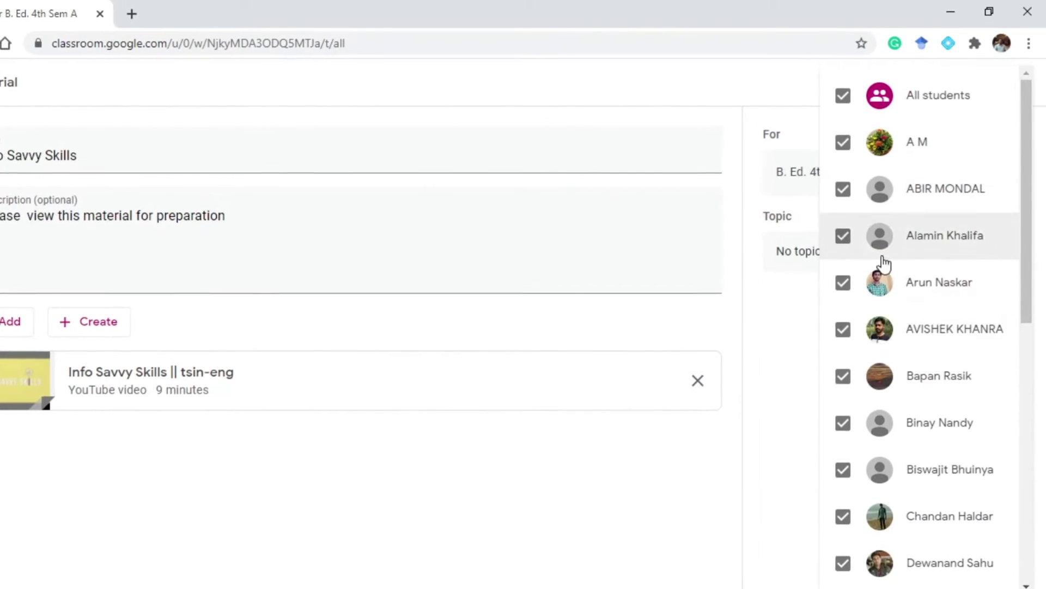
left_click(808, 332)
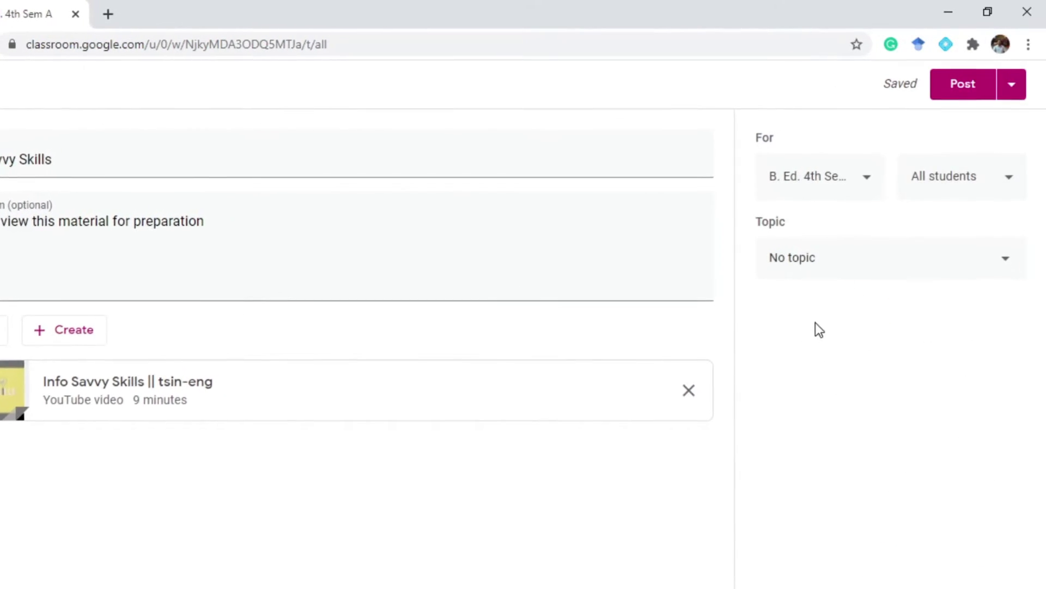
- Examine the material's posting options, including the date picker for scheduling, without choosing any
left_click(1011, 87)
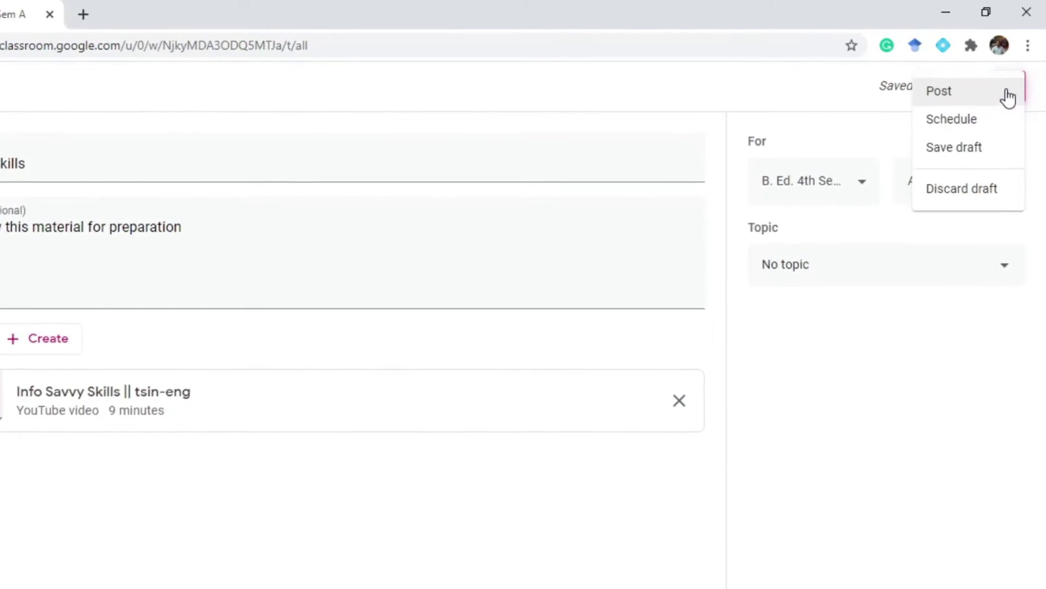
left_click(958, 131)
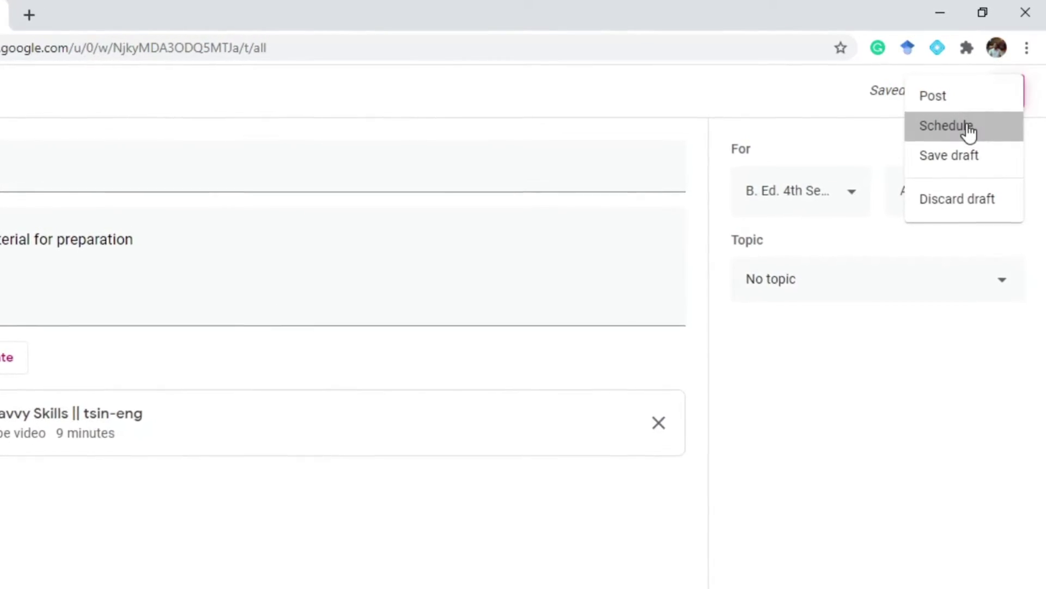
left_click(425, 343)
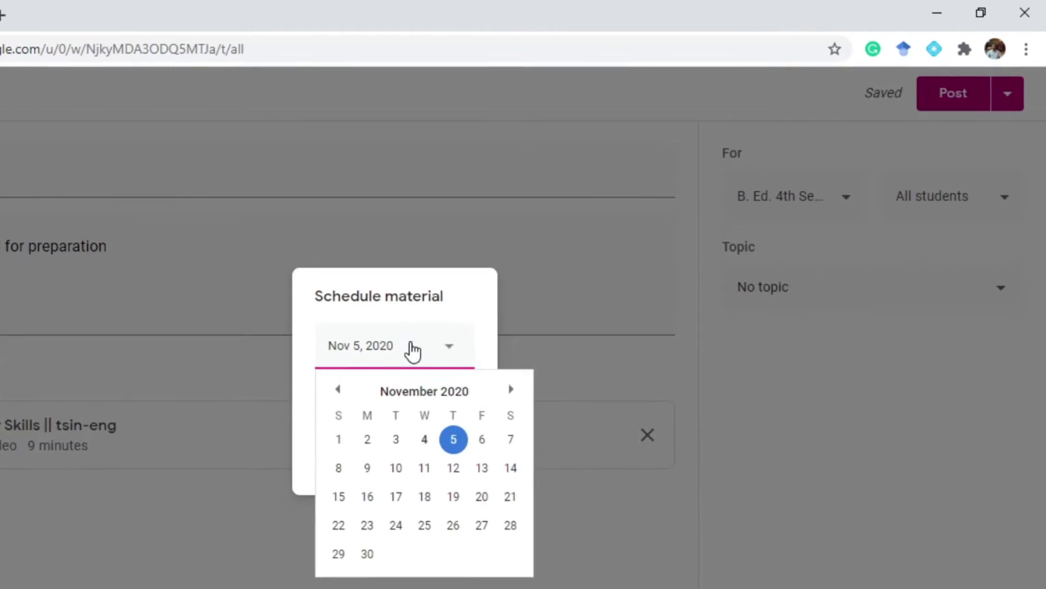
left_click(744, 480)
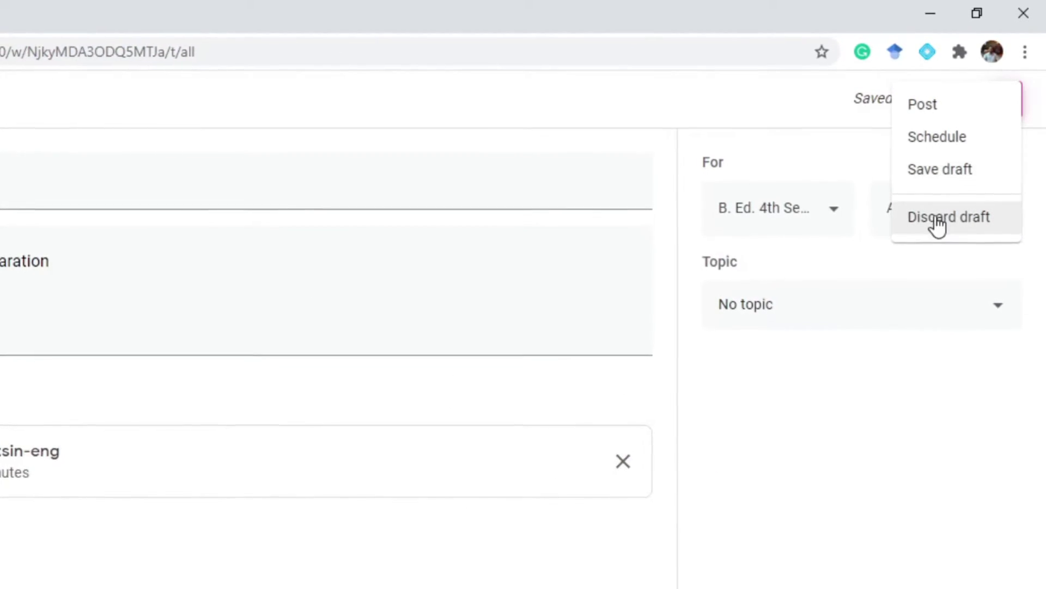
left_click(865, 470)
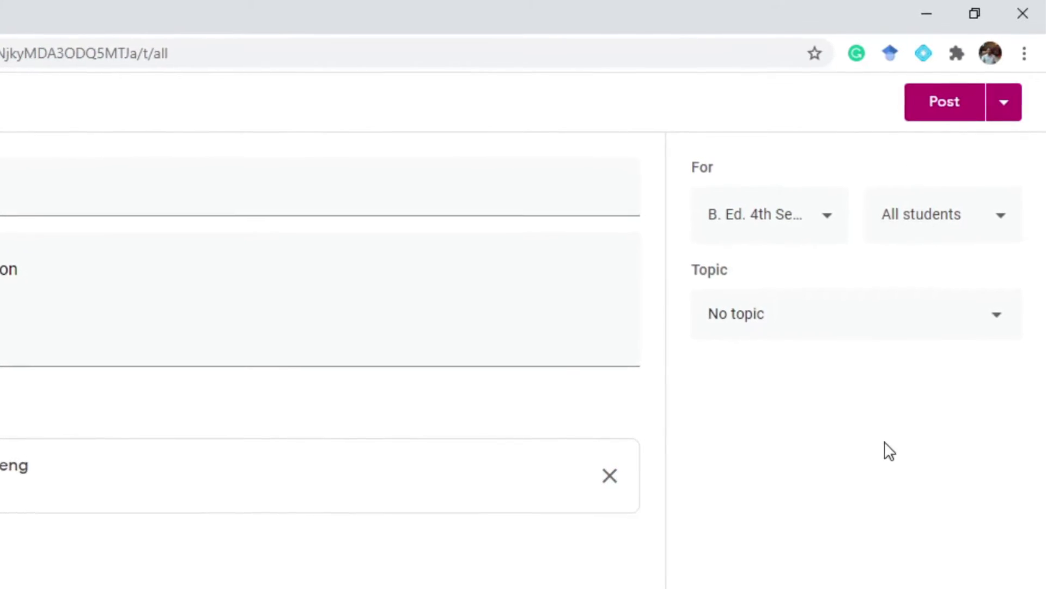
- Create the topic "Technology" for the material and post it to the class
left_click(983, 329)
left_click(782, 385)
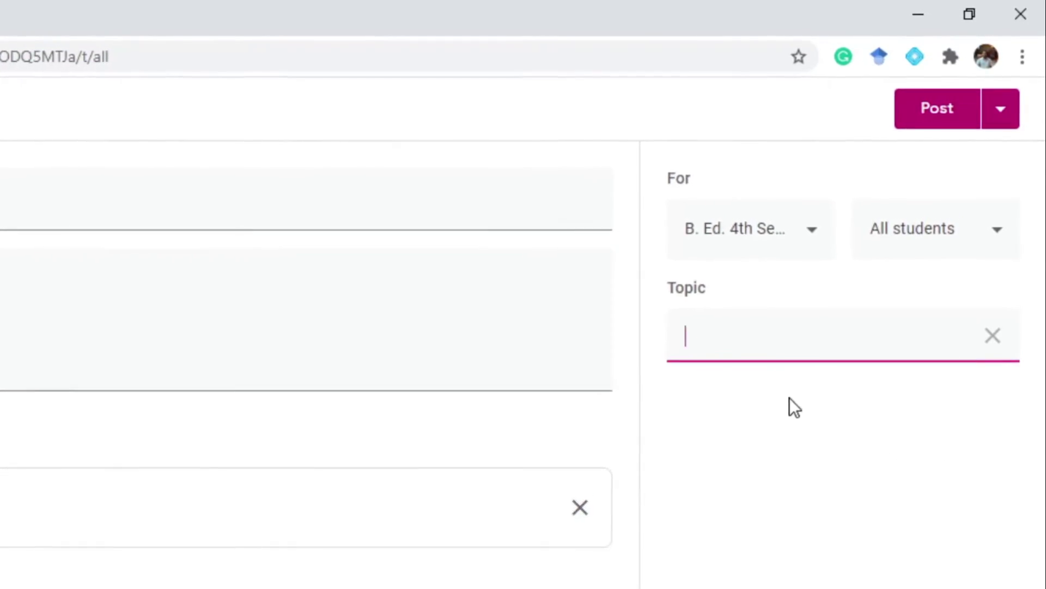
type("Technol")
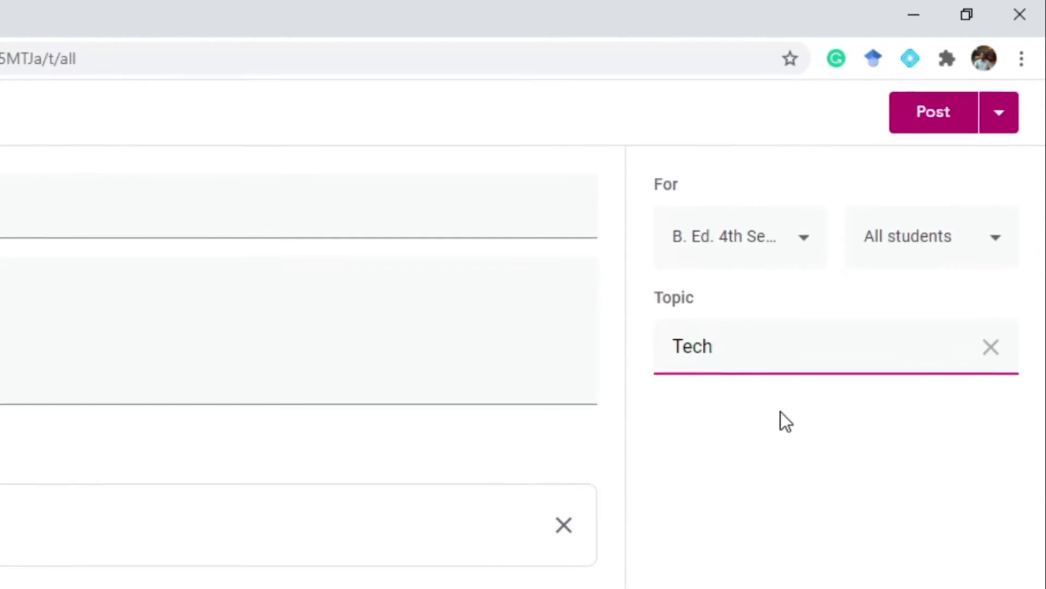
type("ogy")
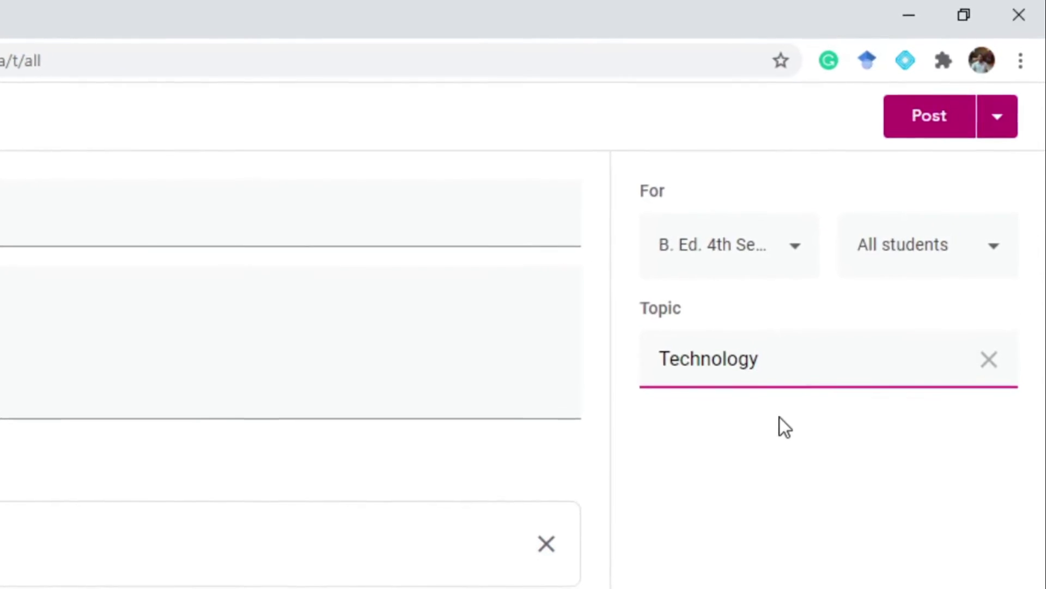
left_click(933, 134)
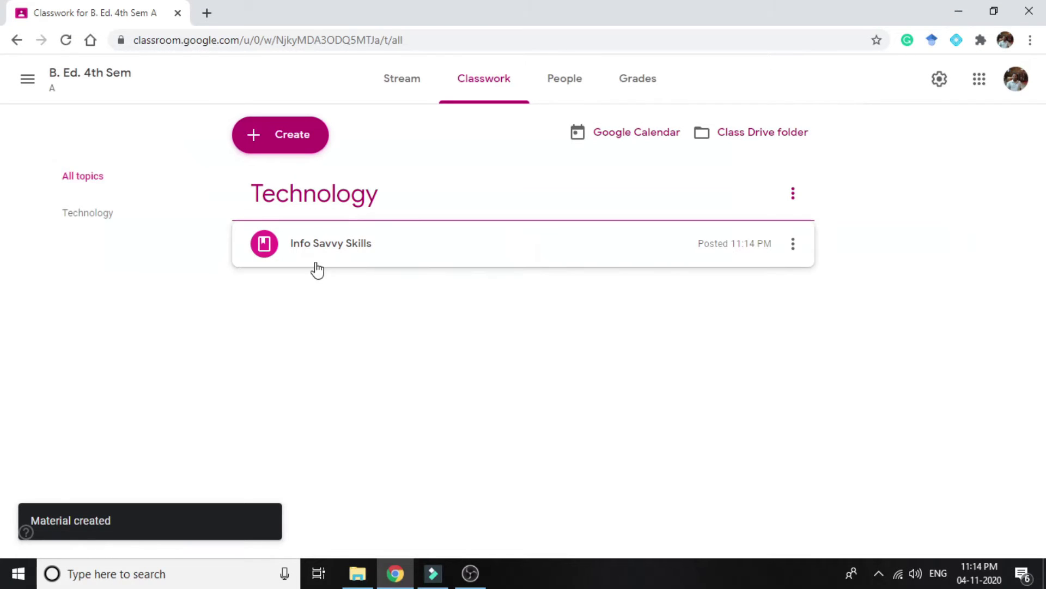
- Expand the posted Info Savvy Skills material, play its attached video and close the preview
left_click(433, 249)
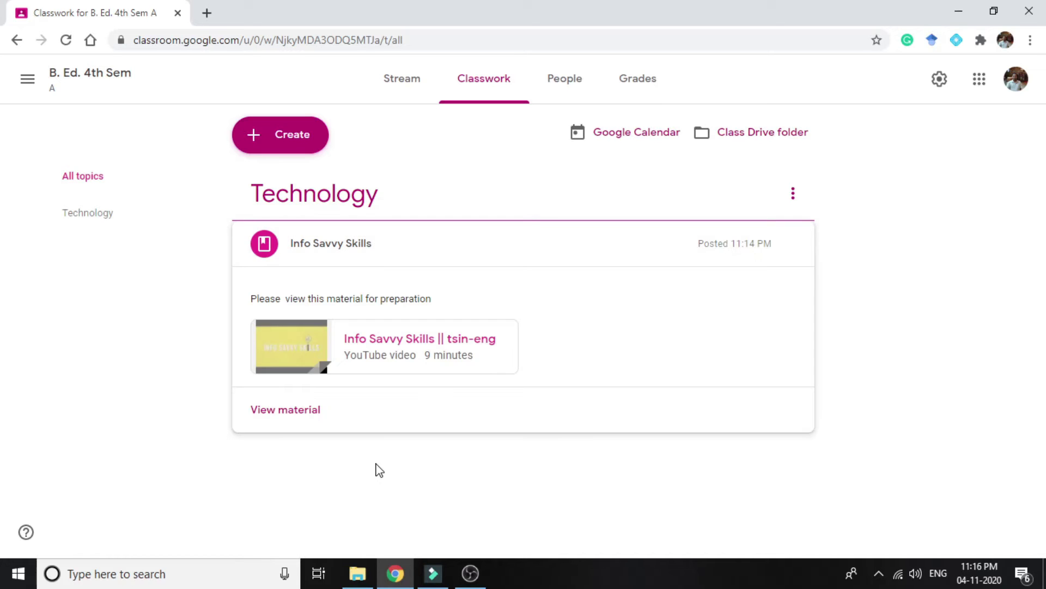
left_click(414, 348)
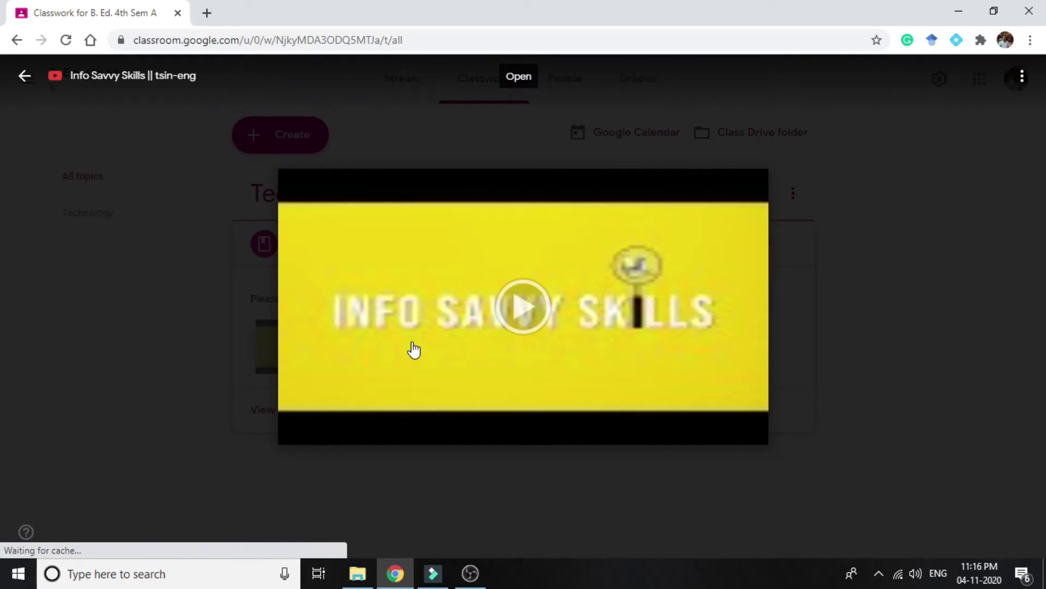
left_click(513, 310)
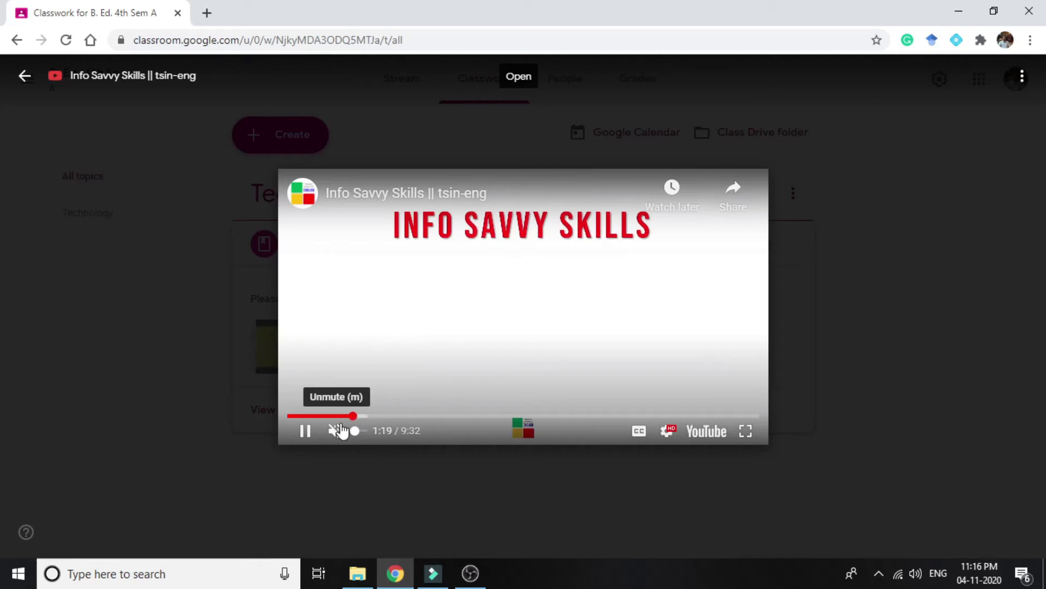
left_click(708, 485)
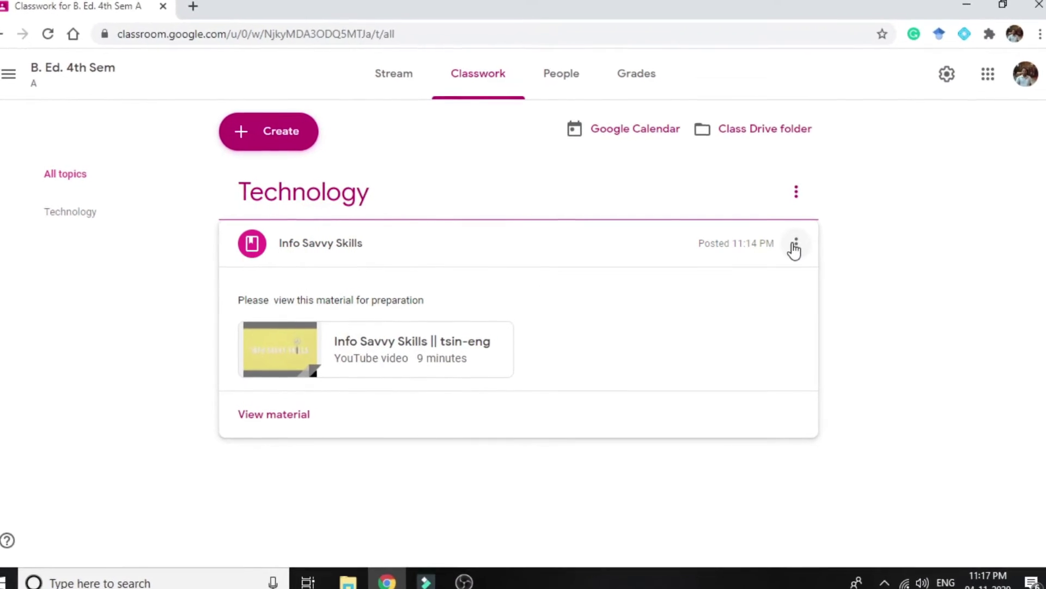
- Copy the link to the posted Info Savvy Skills material
left_click(792, 246)
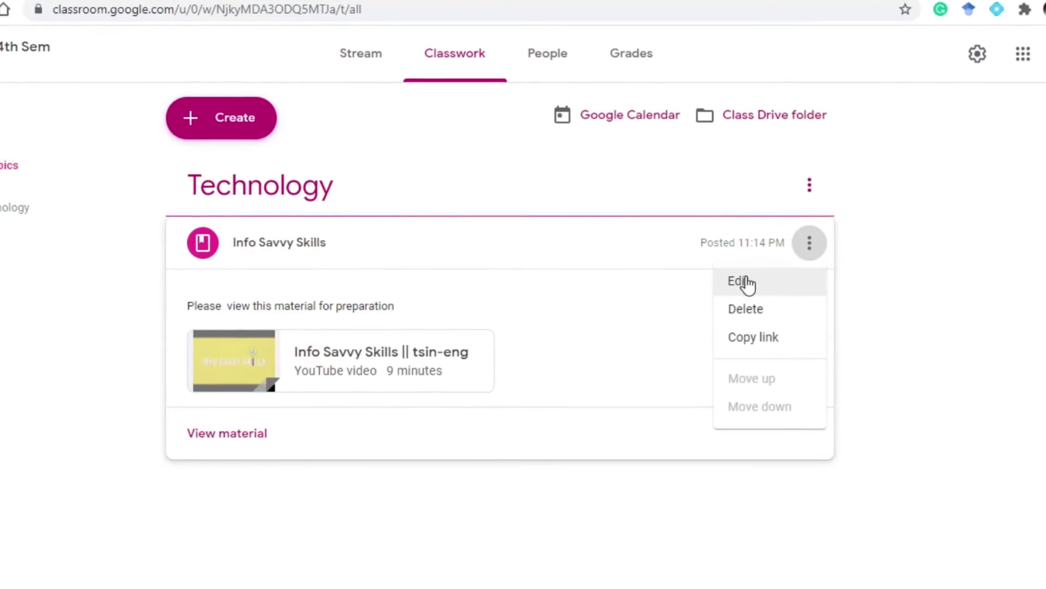
left_click(758, 282)
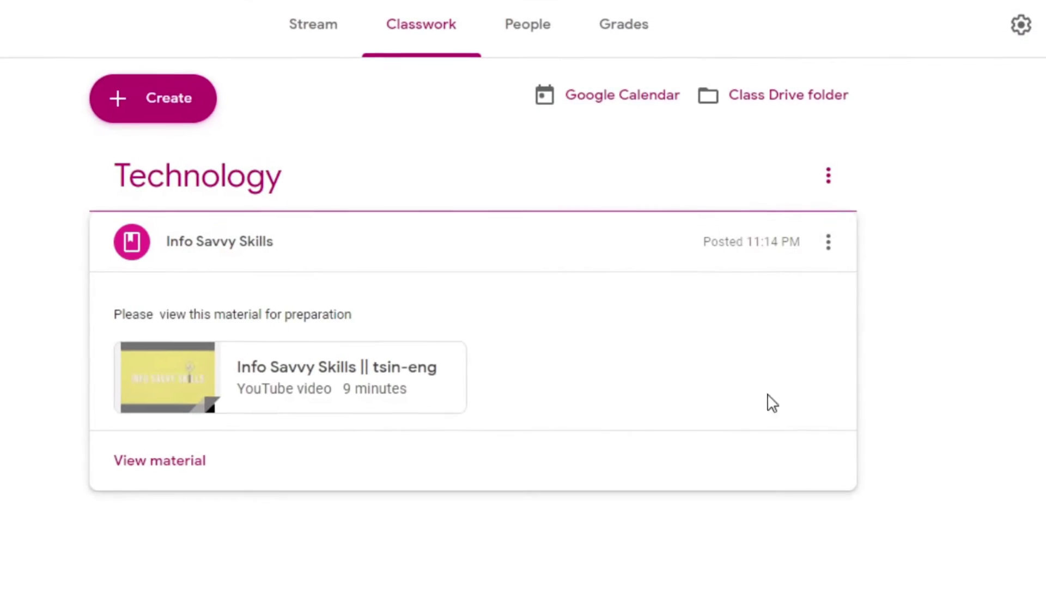
left_click(828, 241)
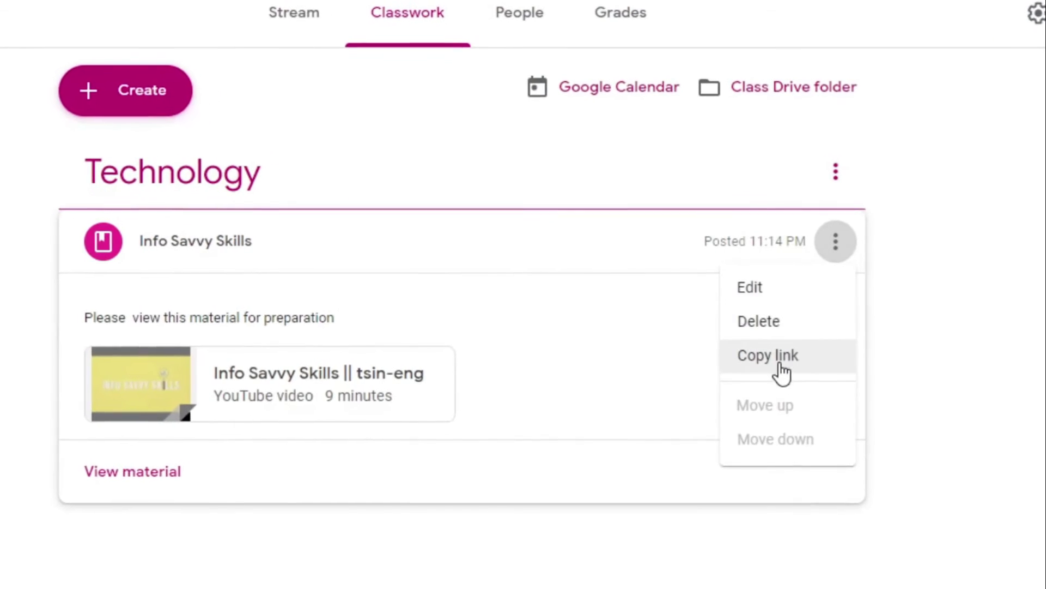
left_click(785, 359)
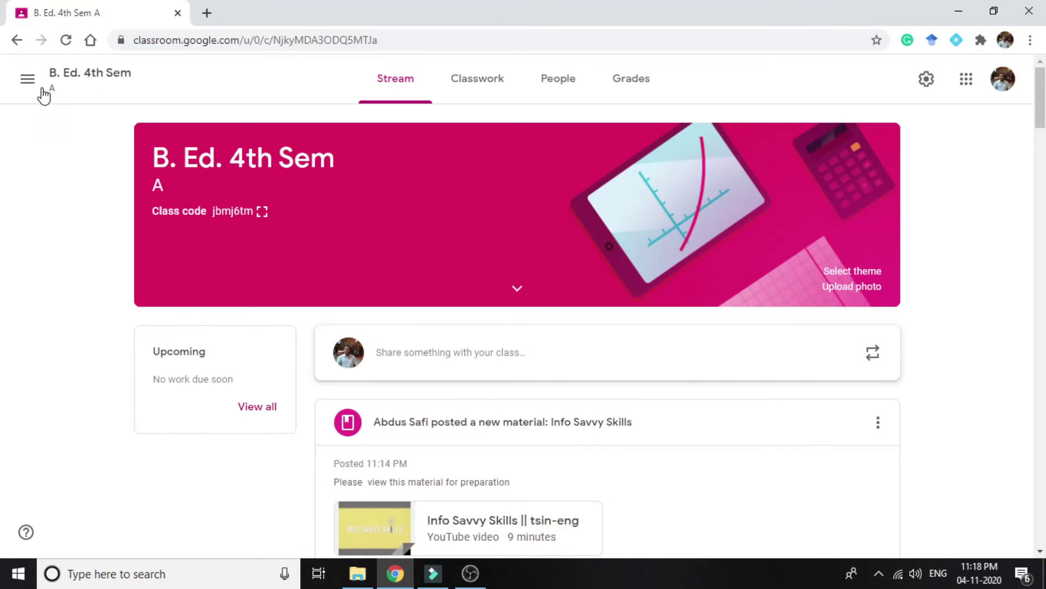
- Go to the overview of all classes and open the B. Ed. 4th Sem class's Google Drive folder
left_click(28, 81)
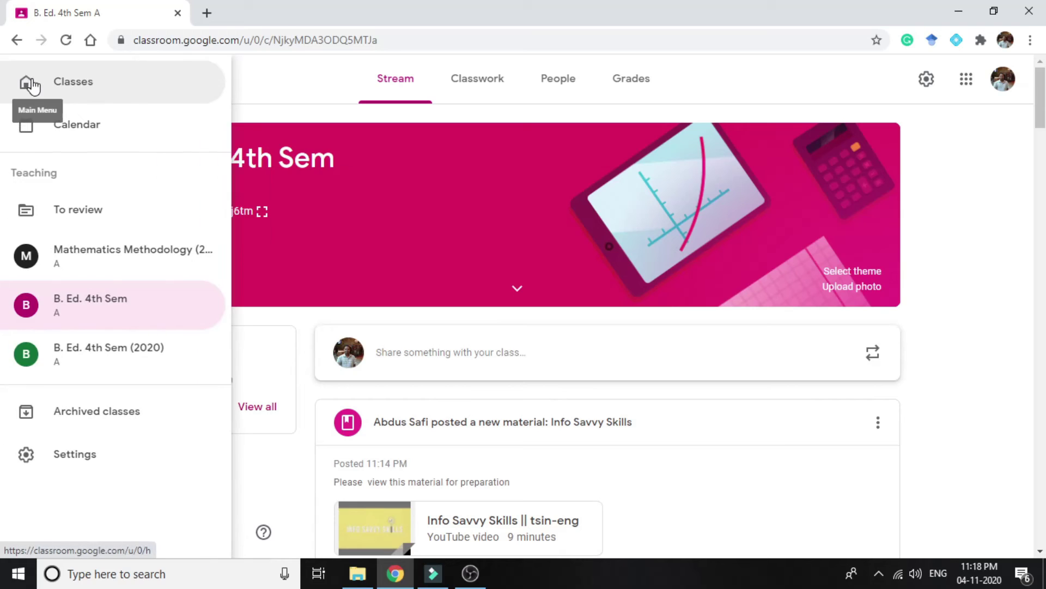
left_click(93, 85)
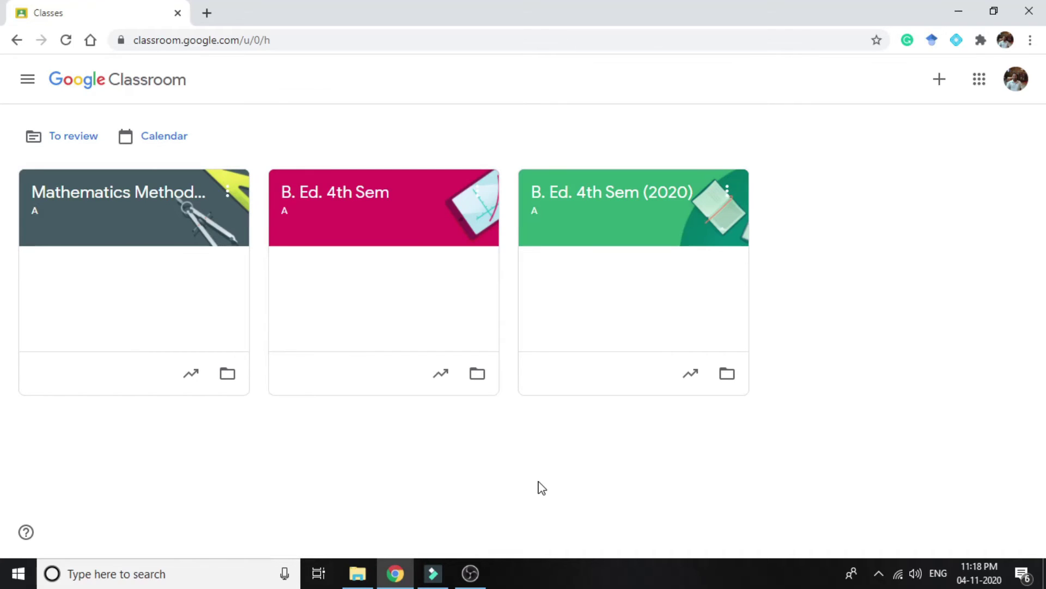
left_click(477, 375)
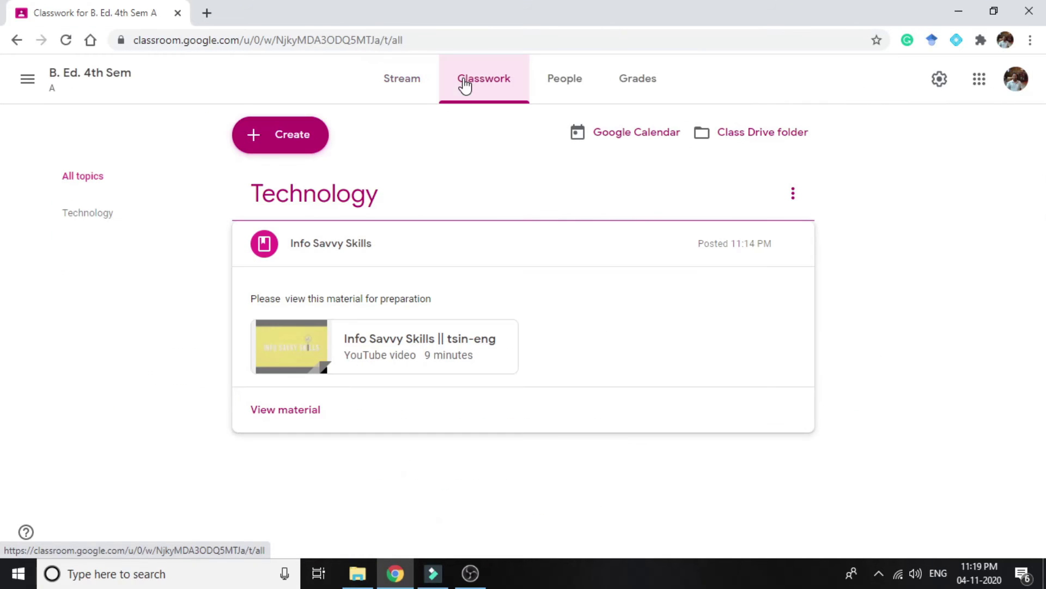
- Create an assignment in B. Ed. 4th Sem titled "Info Savvy Skills" with the instructions "Please see the followinf material"
left_click(294, 146)
left_click(305, 186)
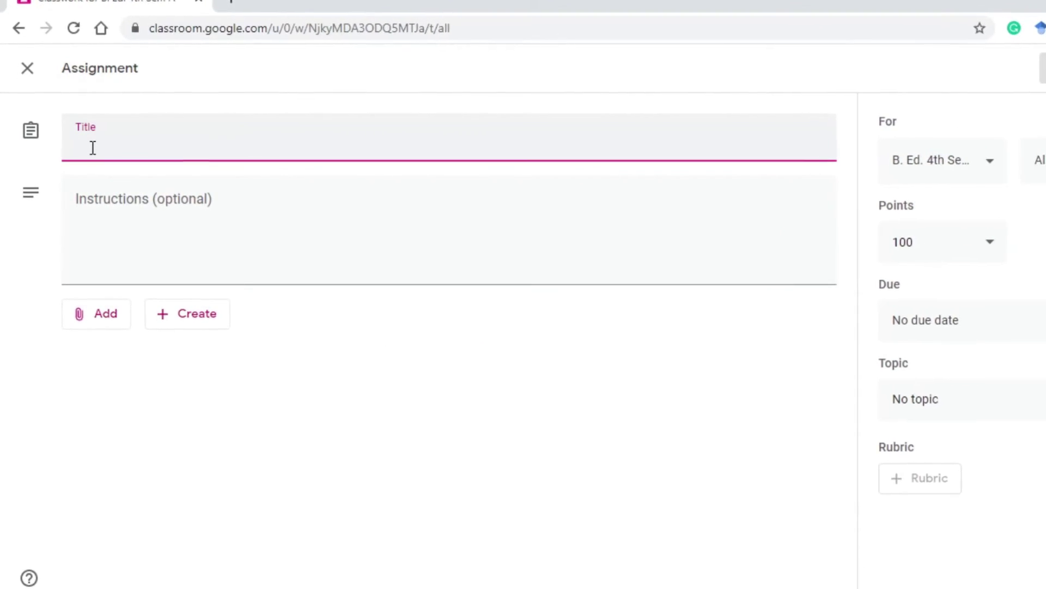
type("Info Savvy Skills")
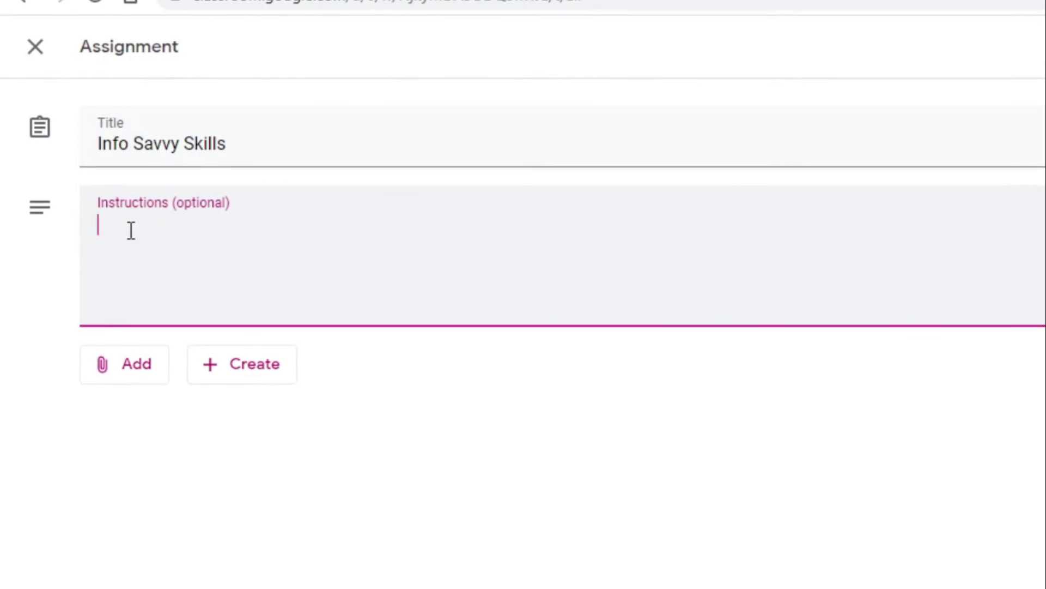
type("Please see the followinf material")
- Attach the PowerPoint file Rough.pptx to the assignment as an uploaded file
left_click(263, 381)
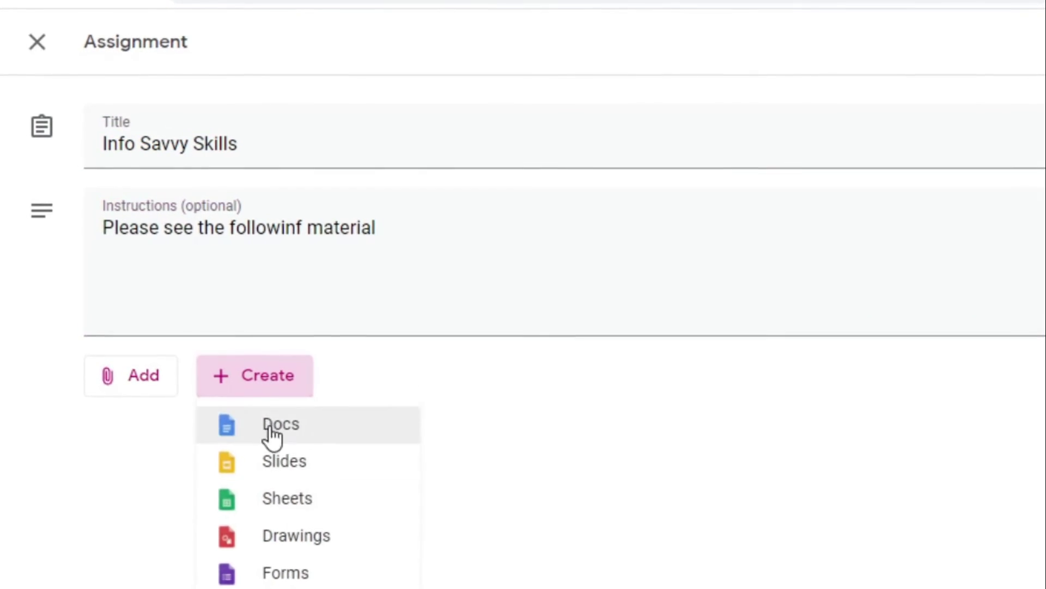
left_click(169, 391)
left_click(169, 401)
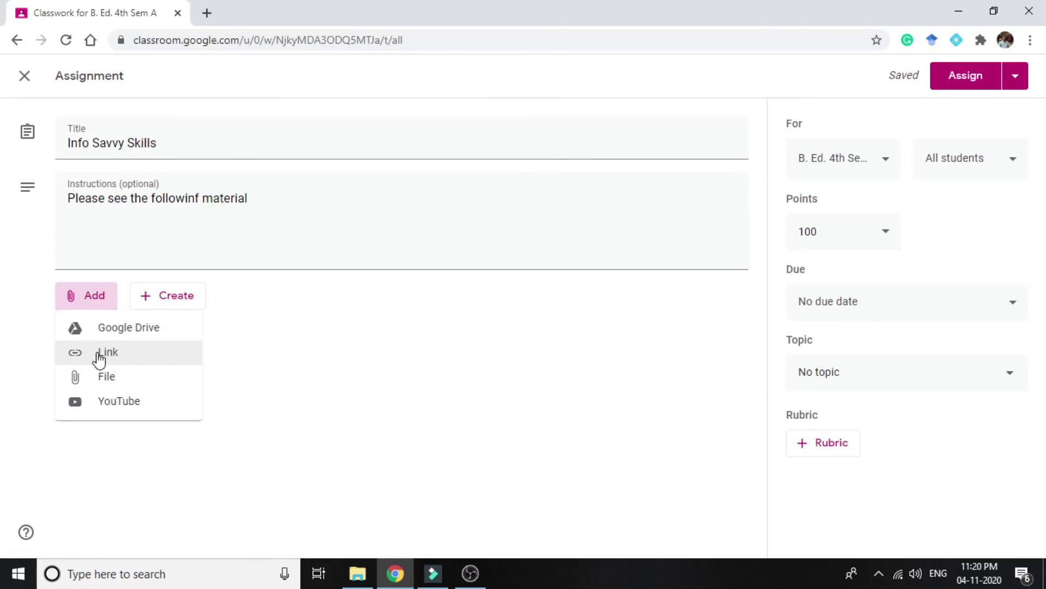
left_click(111, 384)
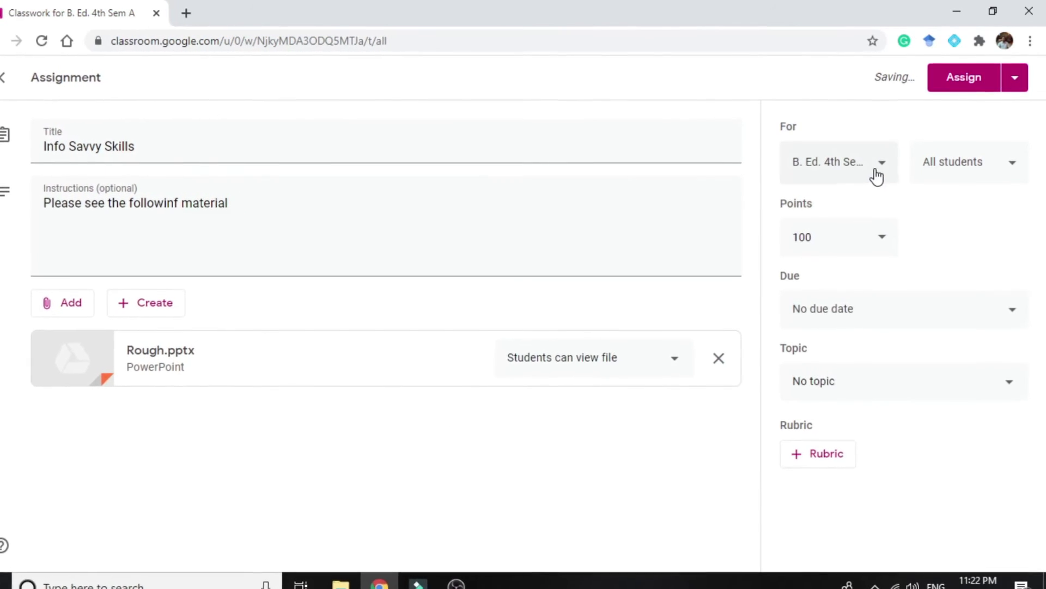
- Examine which classes and students the assignment can be given to, without changing the selection
left_click(877, 176)
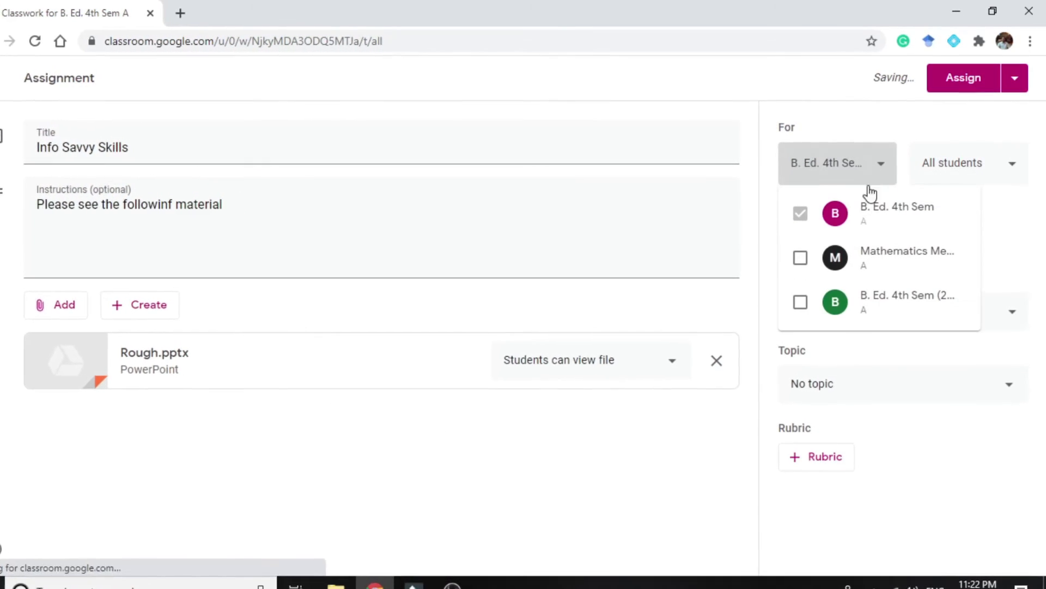
left_click(1014, 175)
left_click(1014, 174)
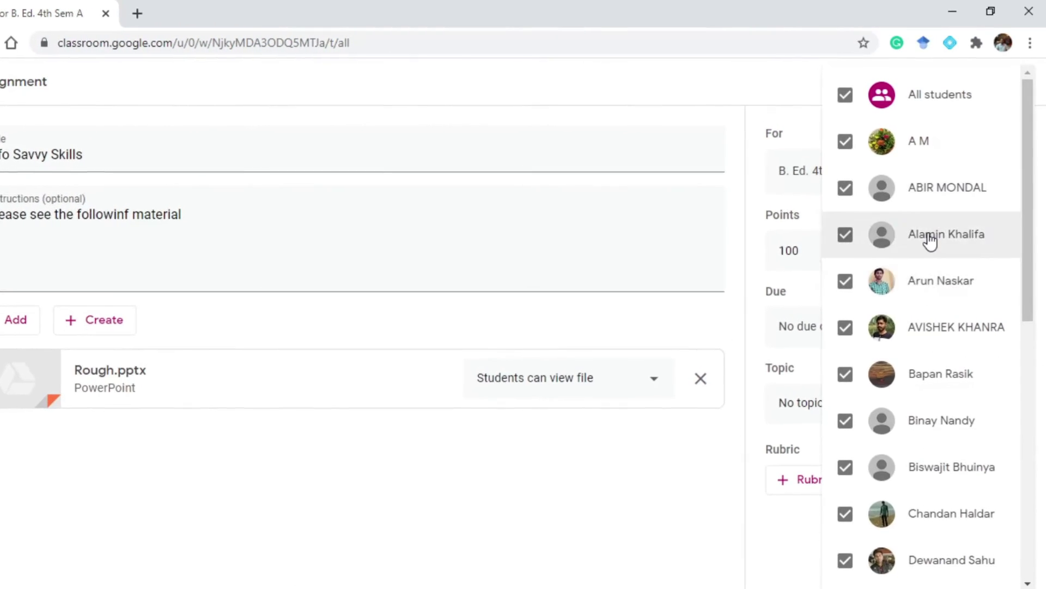
left_click(795, 305)
- Examine the assignment's posting options, including the date picker for scheduling, without choosing any
left_click(1014, 86)
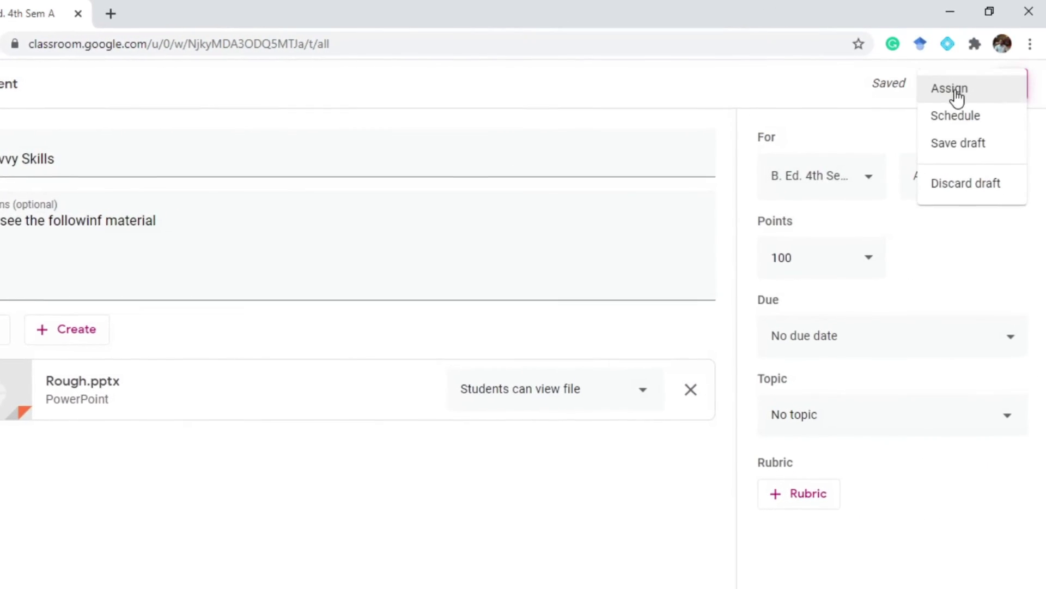
left_click(955, 119)
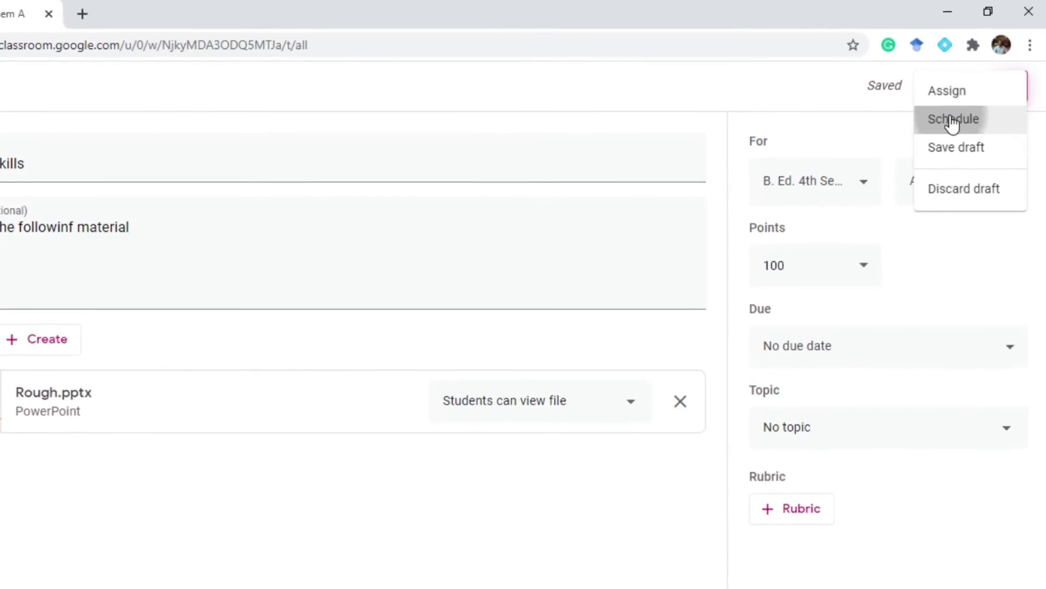
left_click(456, 330)
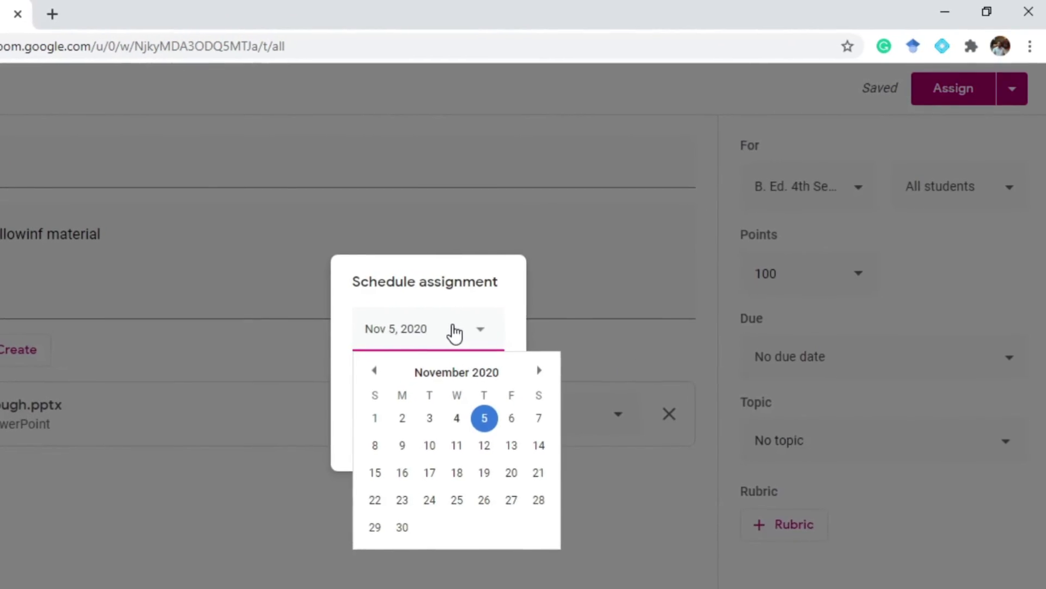
left_click(588, 523)
left_click(1011, 90)
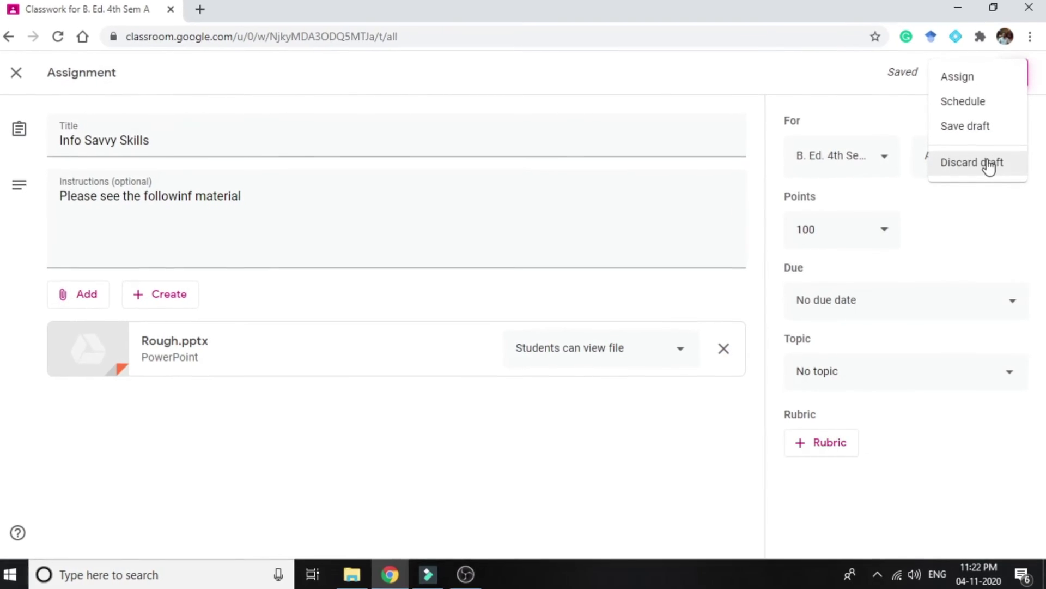
- Set the assignment's due date to Nov 5, 2020
left_click(930, 297)
left_click(930, 298)
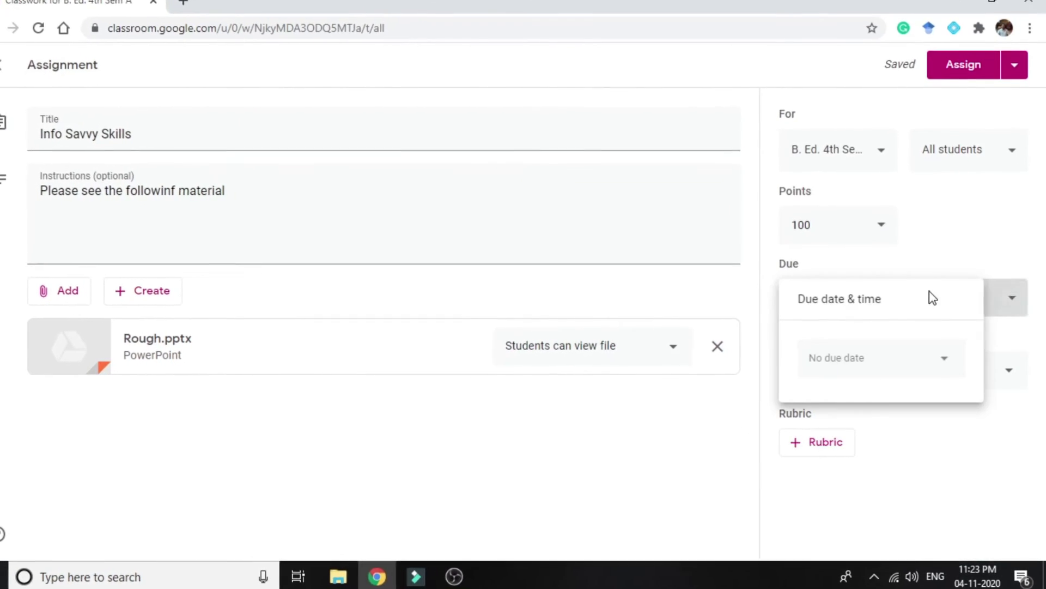
left_click(844, 358)
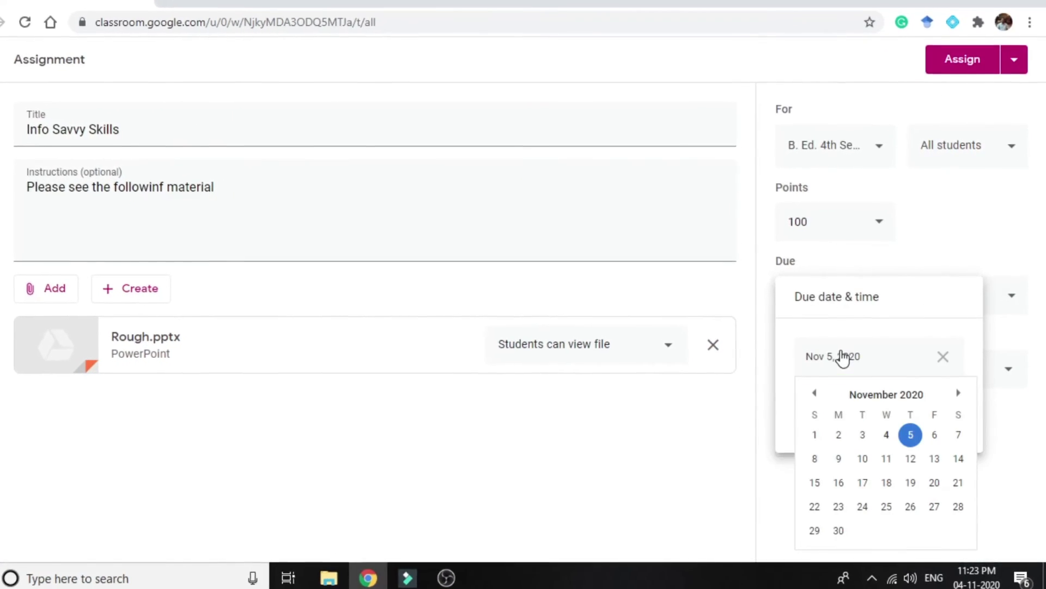
left_click(698, 439)
- Place the assignment under the existing topic Technology and open the options for adding a rubric
left_click(918, 371)
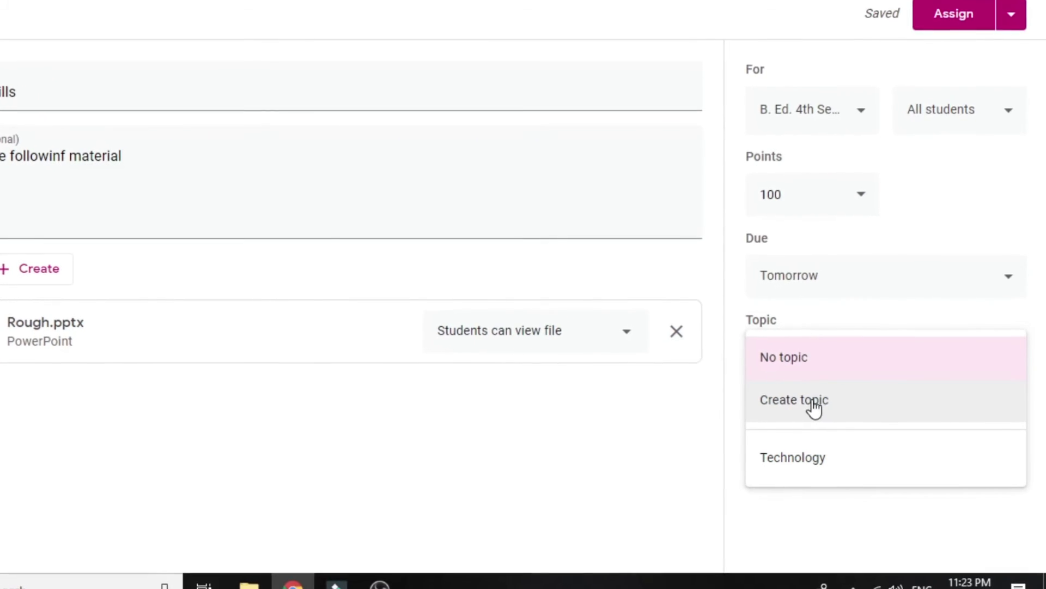
left_click(813, 461)
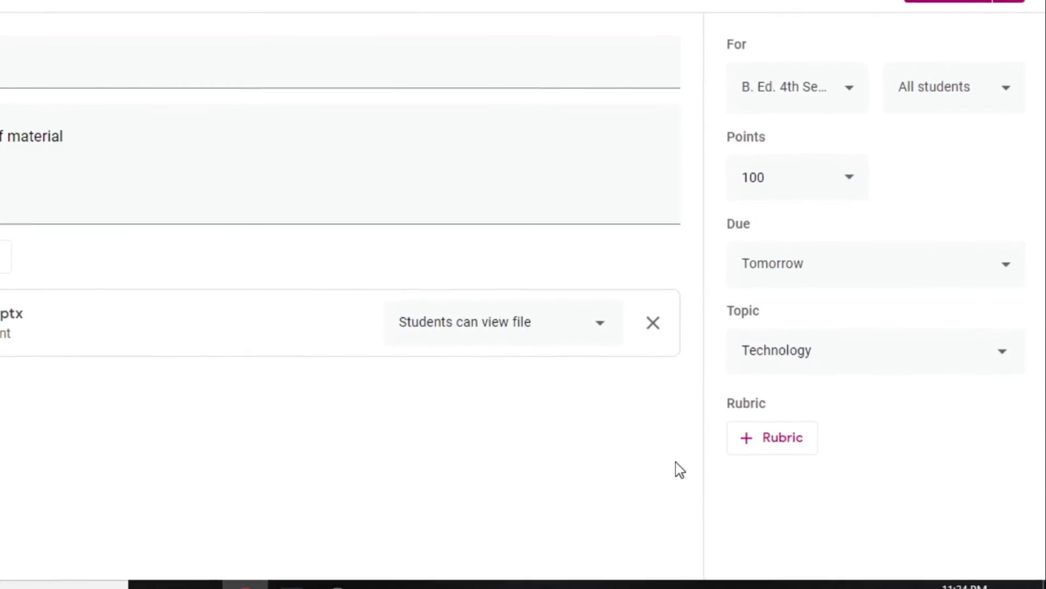
left_click(766, 450)
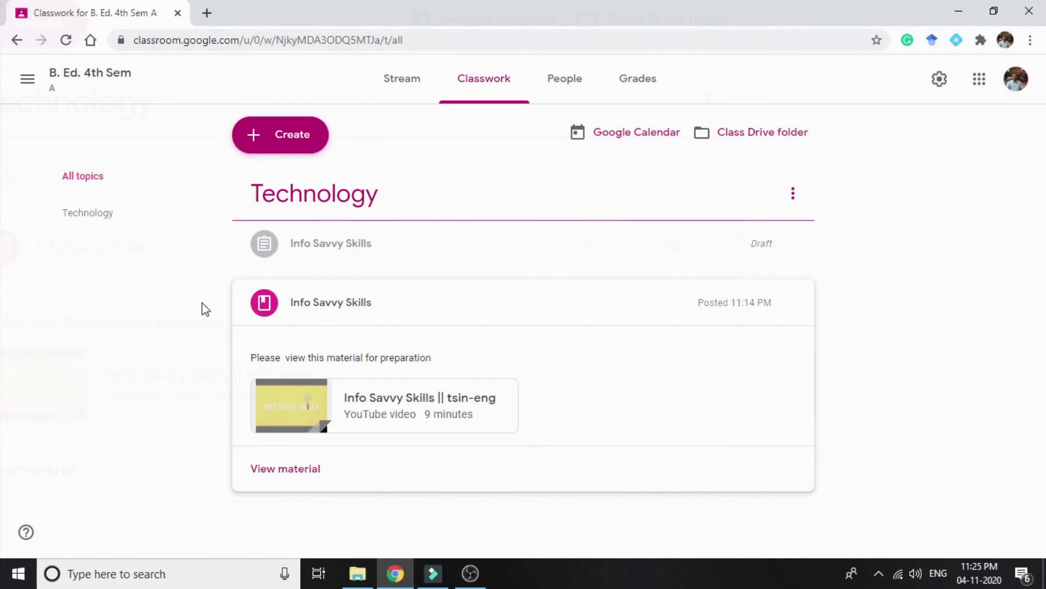
- Show the types of classwork items that can be created for the class
left_click(291, 136)
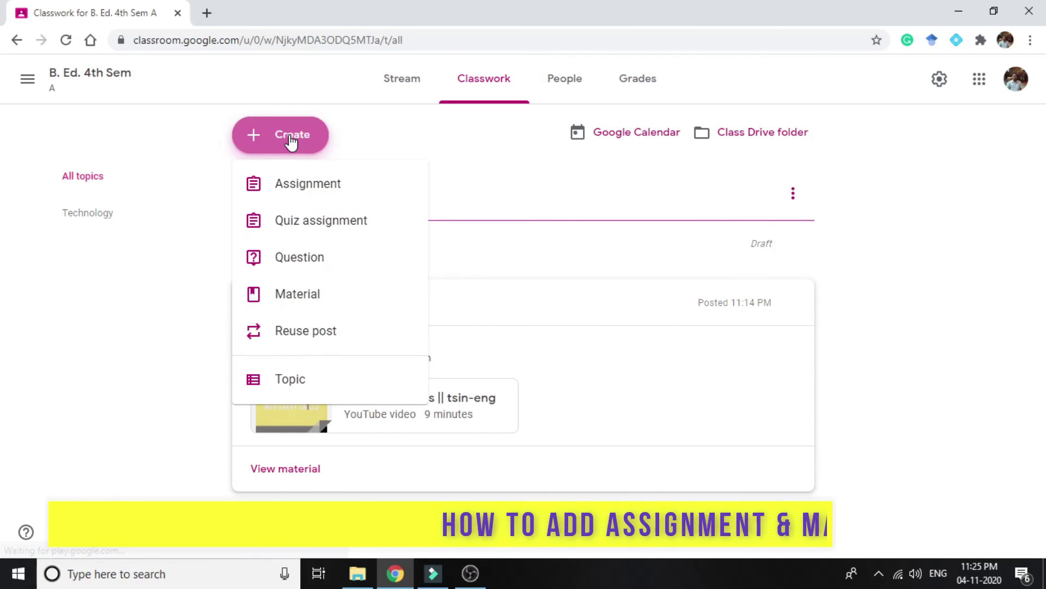